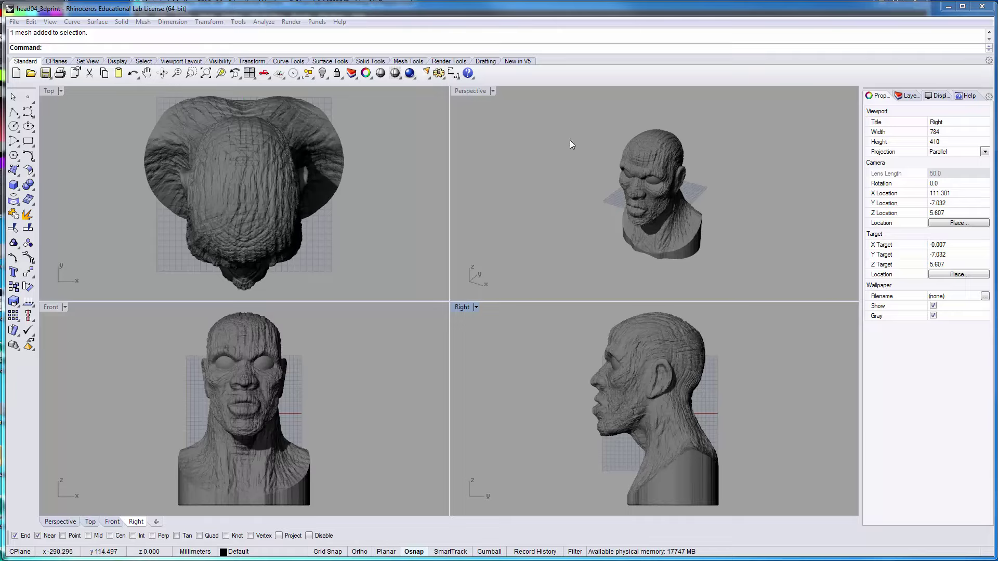
Select all the meshes of the head bust and group them together.
{"action": "left_click_drag", "start_coordinate": [583, 108], "coordinate": [750, 278]}
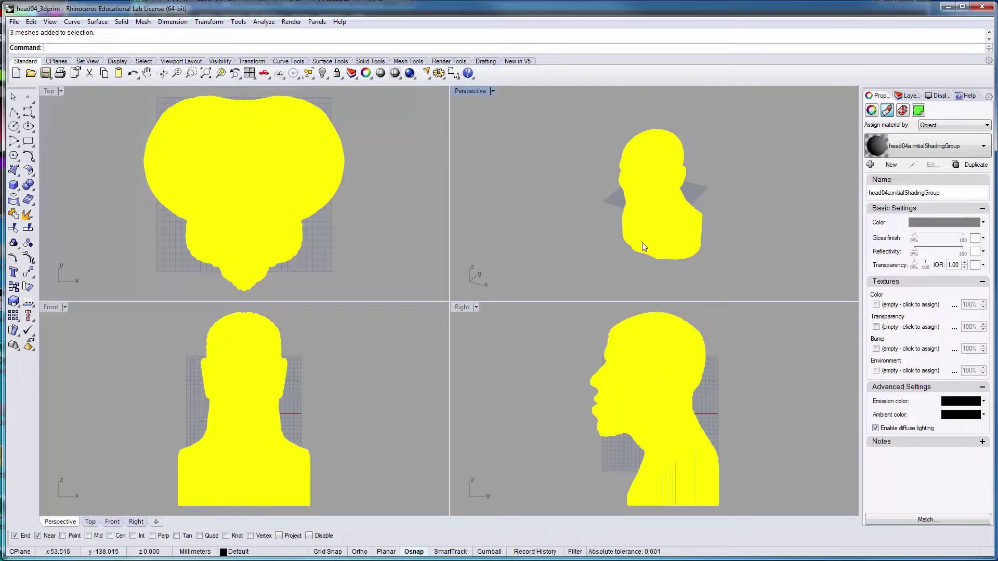
{"action": "key", "text": "ctrl+g"}
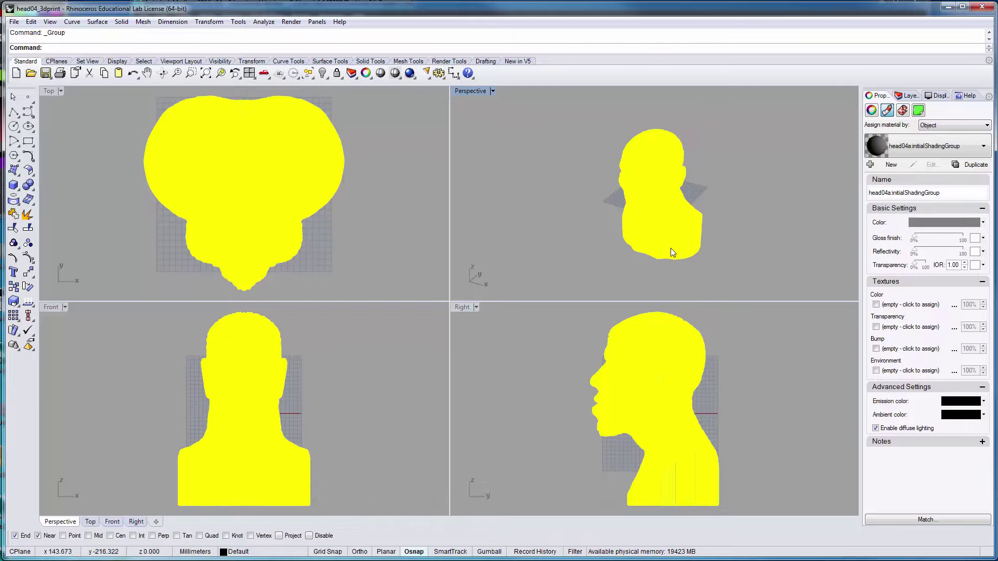
{"action": "left_click", "coordinate": [795, 264]}
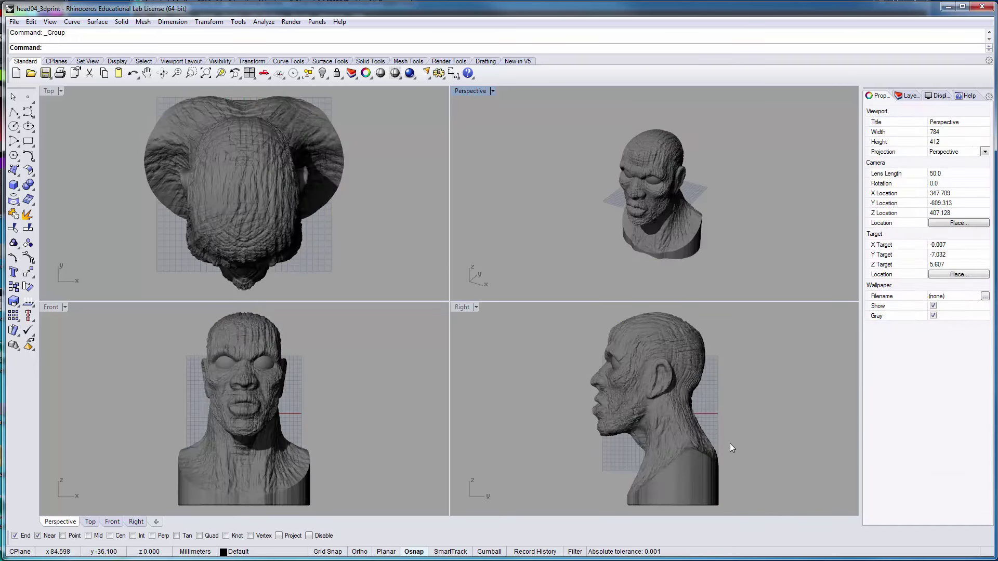
Run Check on the grouped head meshes, read through the integrity report for each mesh, and close it.
{"action": "left_click", "coordinate": [687, 248]}
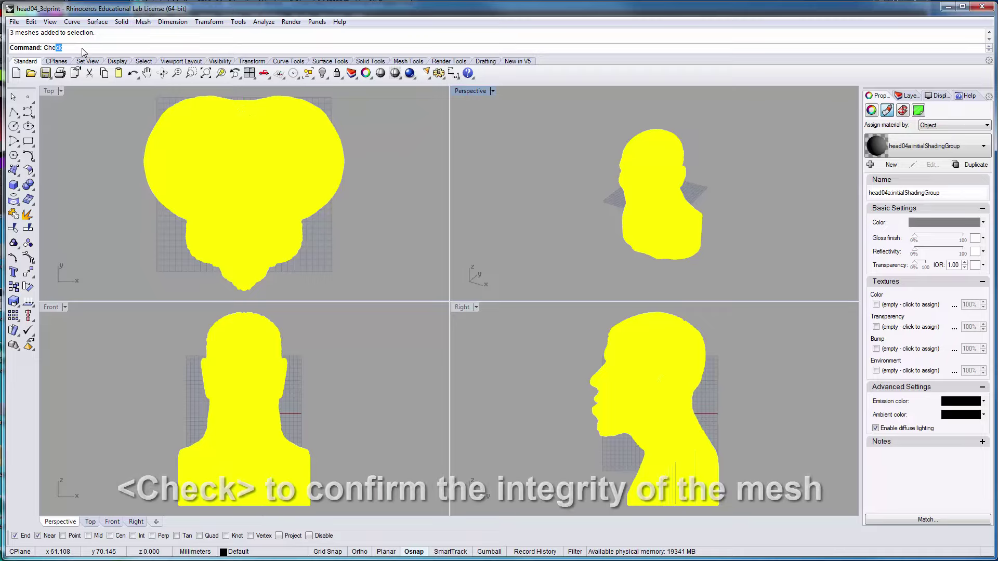
{"action": "type", "text": "Check"}
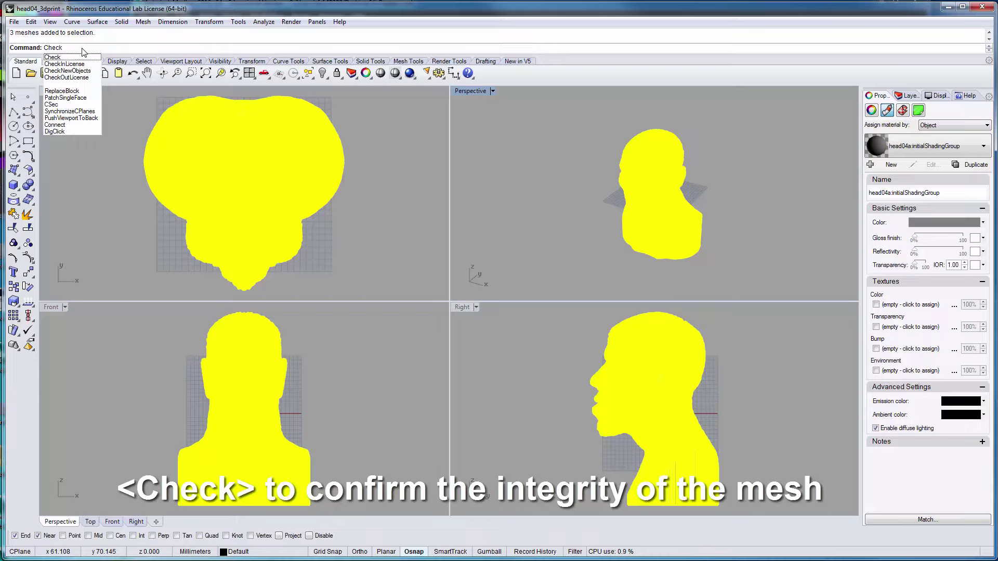
{"action": "key", "text": "Return"}
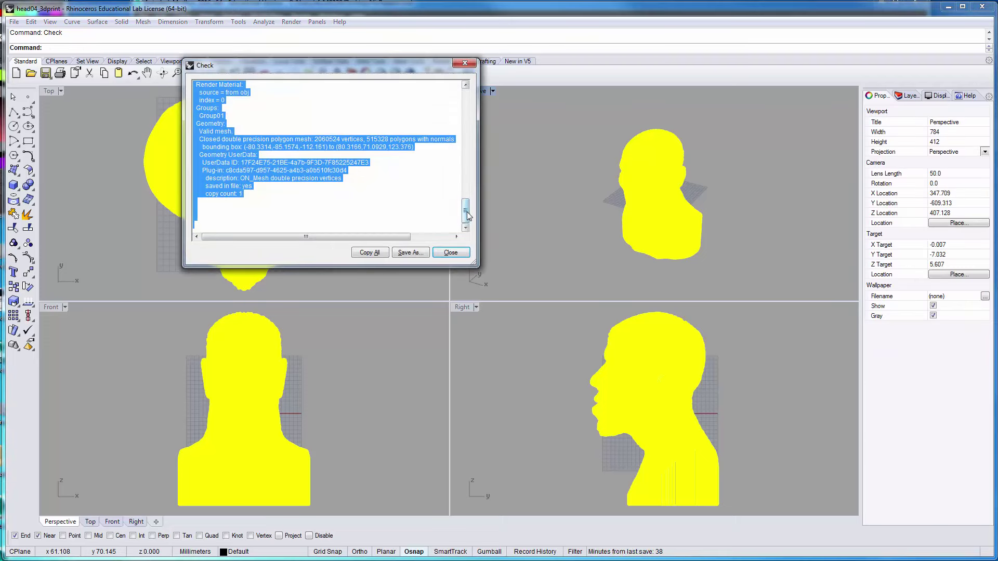
{"action": "left_click_drag", "start_coordinate": [466, 215], "coordinate": [457, 84]}
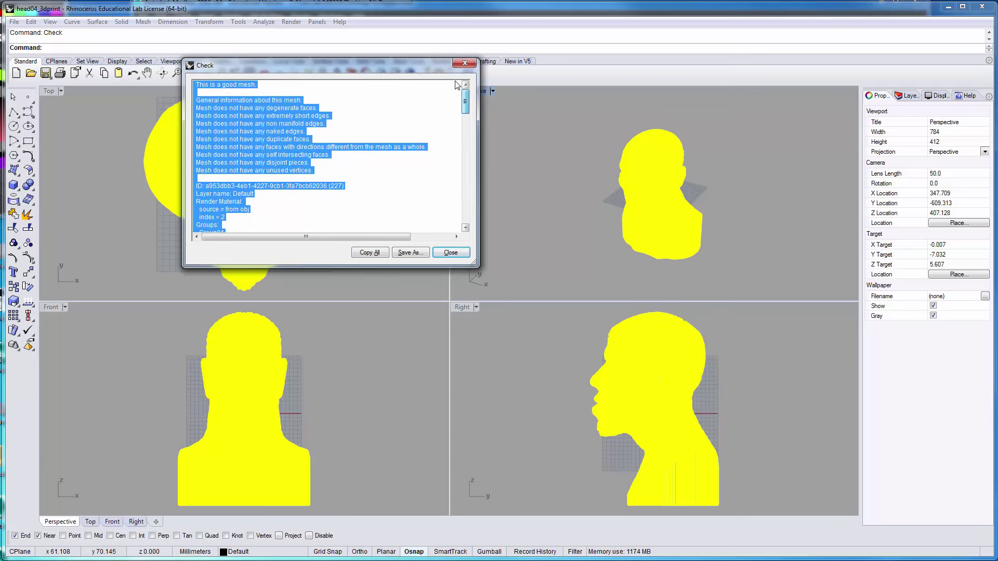
{"action": "left_click_drag", "start_coordinate": [457, 89], "coordinate": [461, 188]}
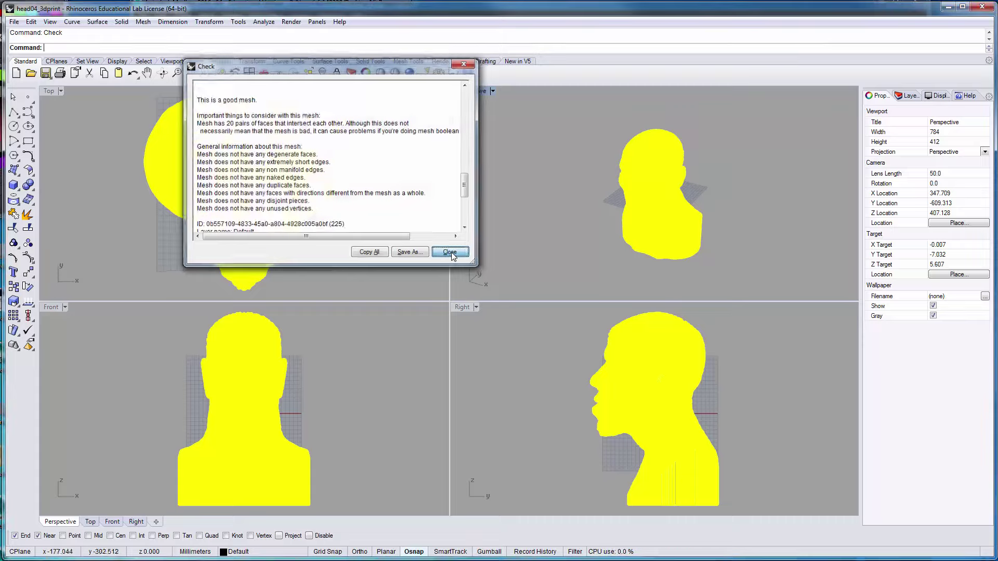
{"action": "left_click", "coordinate": [450, 253]}
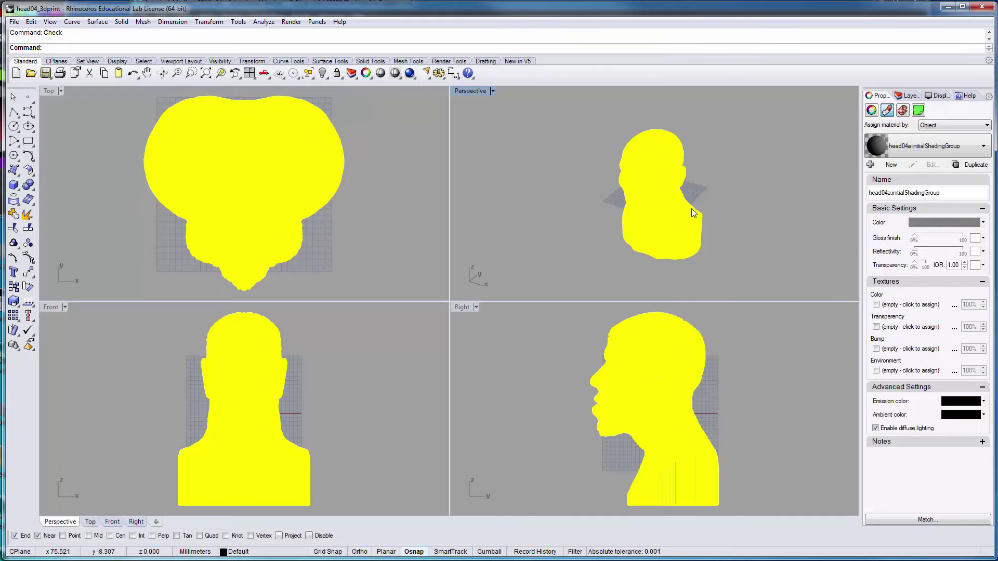
{"action": "left_click", "coordinate": [738, 224]}
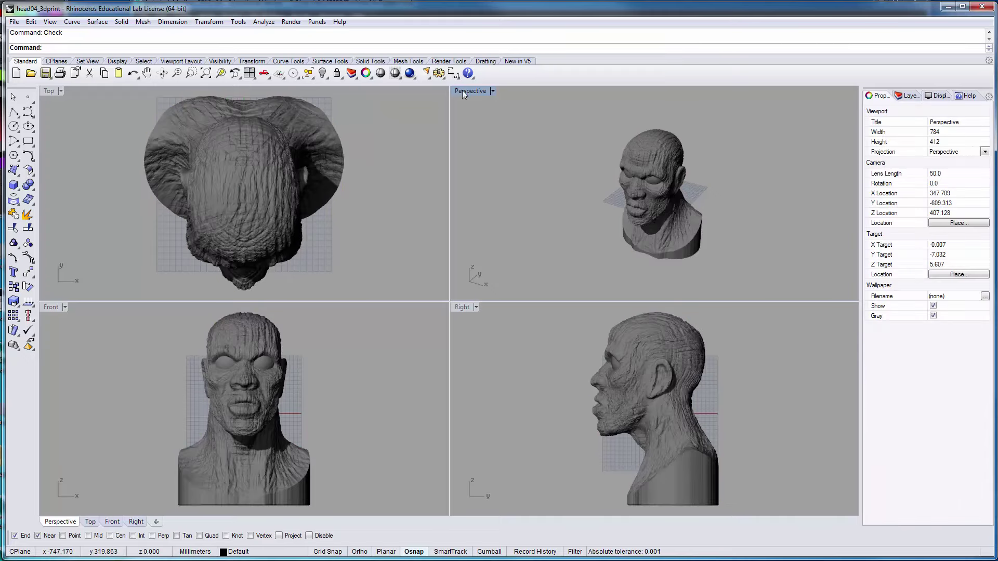
Maximize the Perspective viewport and run Show Edges on the head group to display its naked edges.
{"action": "double_click", "coordinate": [465, 92]}
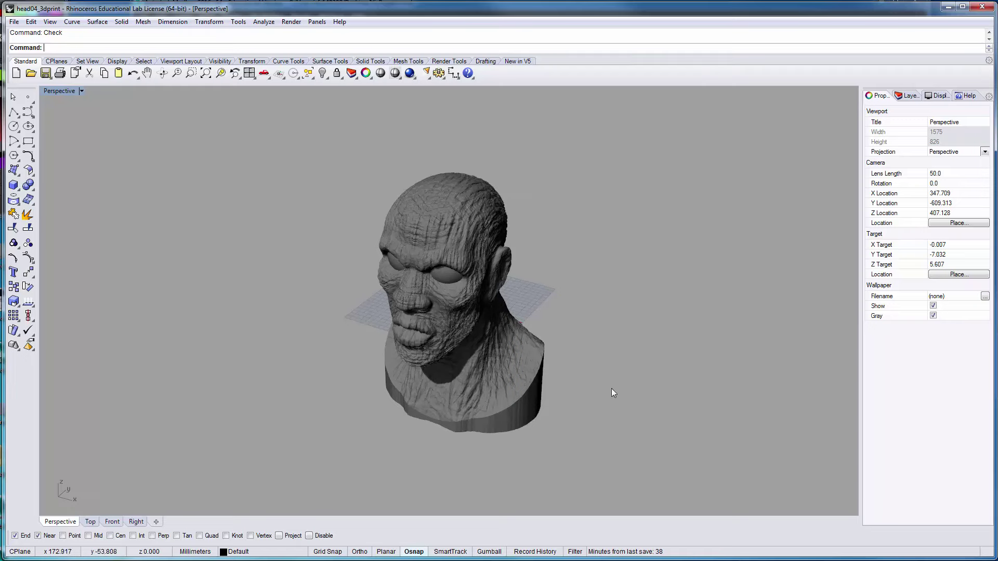
{"action": "scroll", "coordinate": [612, 388], "scroll_direction": "up", "scroll_amount": 1}
{"action": "scroll", "coordinate": [614, 386], "scroll_direction": "up", "scroll_amount": 1}
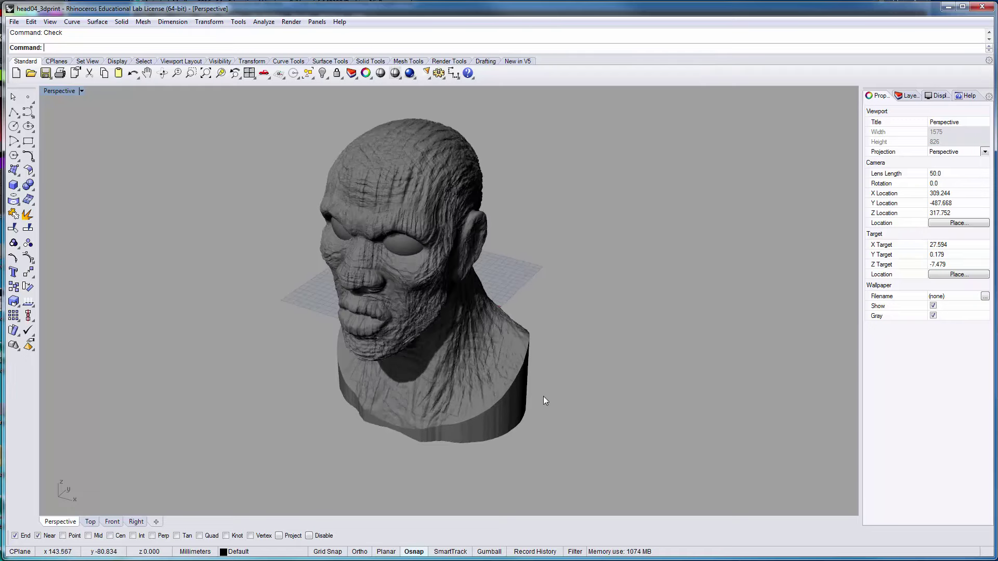
{"action": "left_click", "coordinate": [499, 387]}
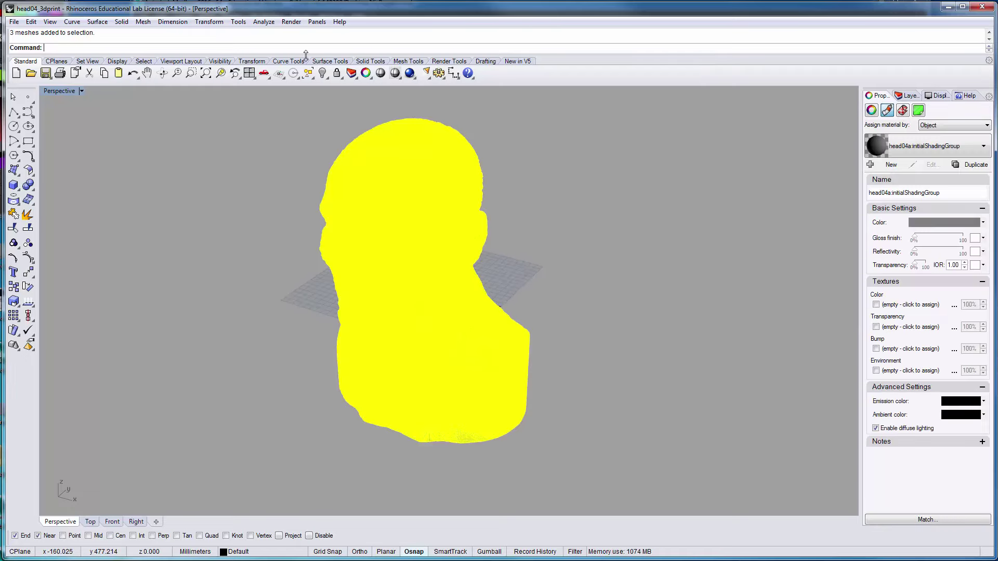
{"action": "left_click", "coordinate": [263, 21]}
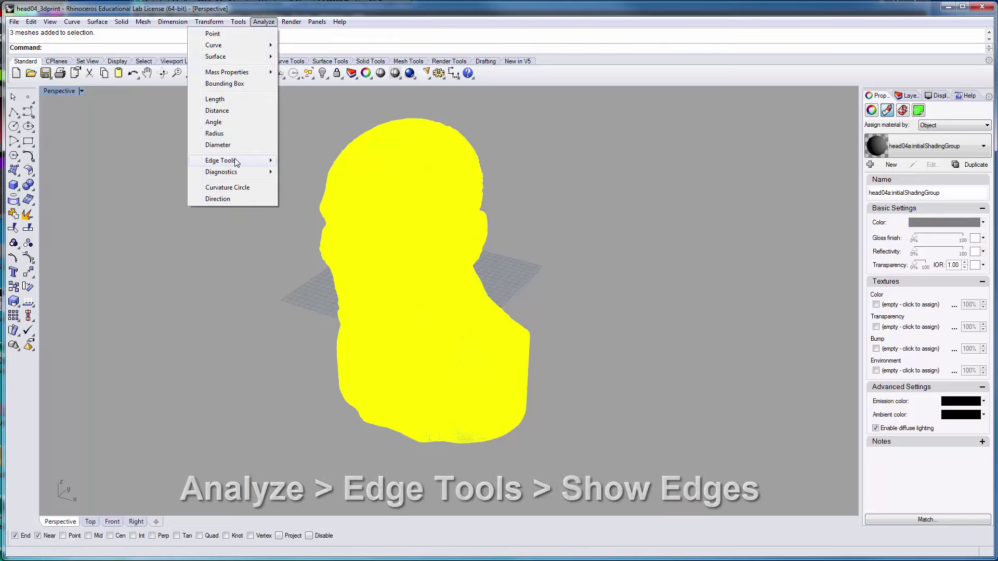
{"action": "mouse_move", "coordinate": [237, 160]}
{"action": "left_click", "coordinate": [141, 161]}
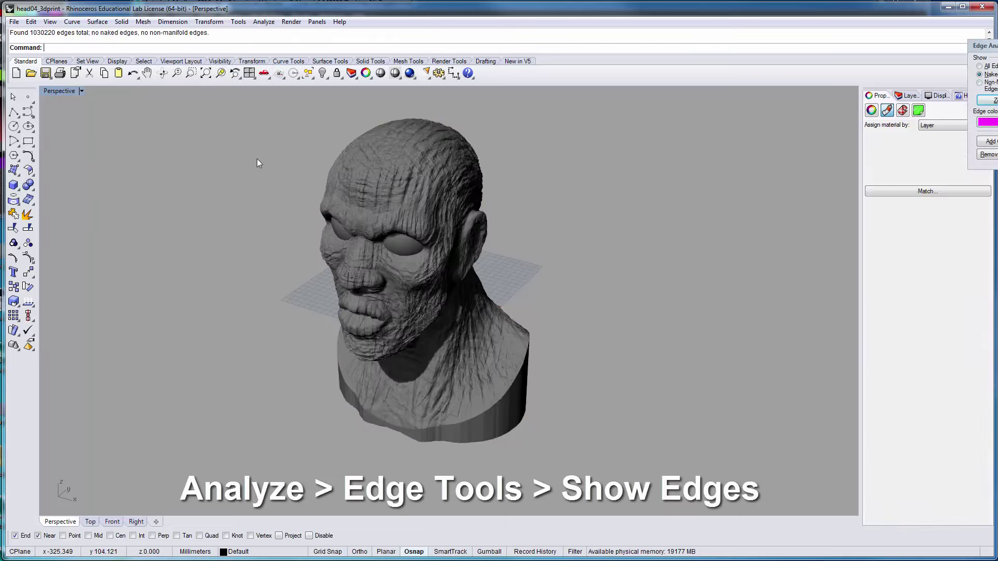
{"action": "left_click_drag", "start_coordinate": [987, 46], "coordinate": [592, 156]}
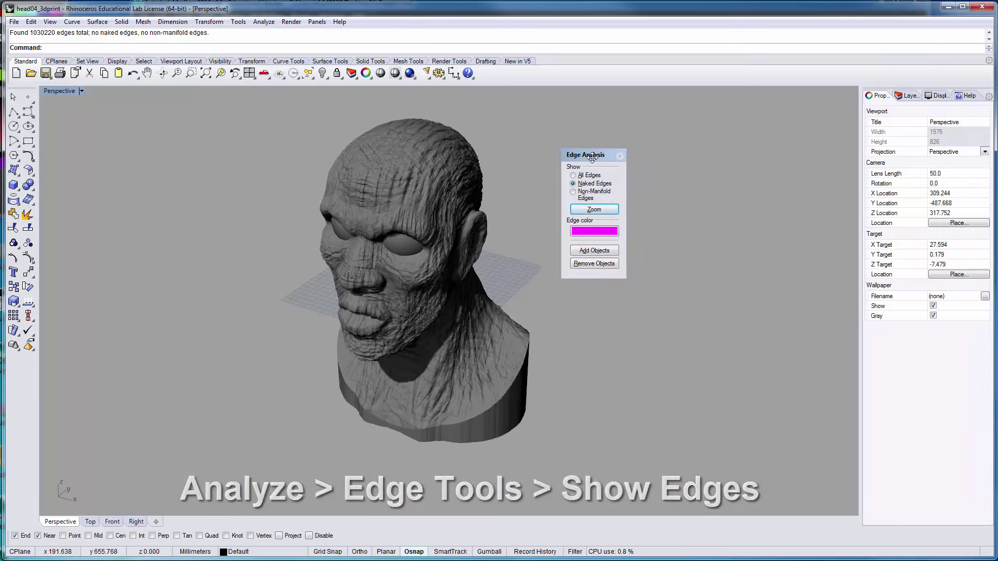
{"action": "left_click", "coordinate": [589, 183]}
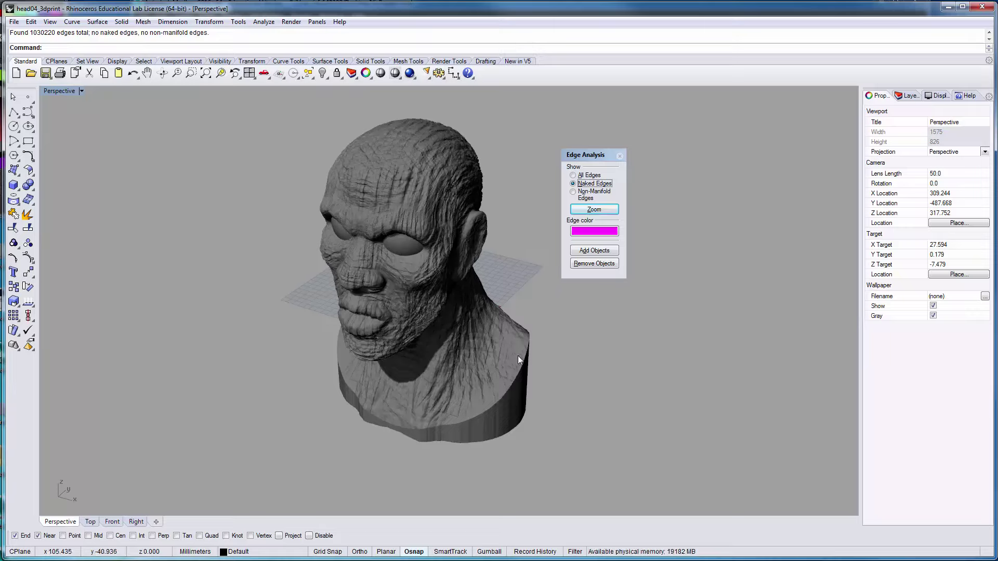
Display all edges of the head in the edge analysis, switch back to naked edges, and inspect the bust from its side.
{"action": "left_click", "coordinate": [573, 175]}
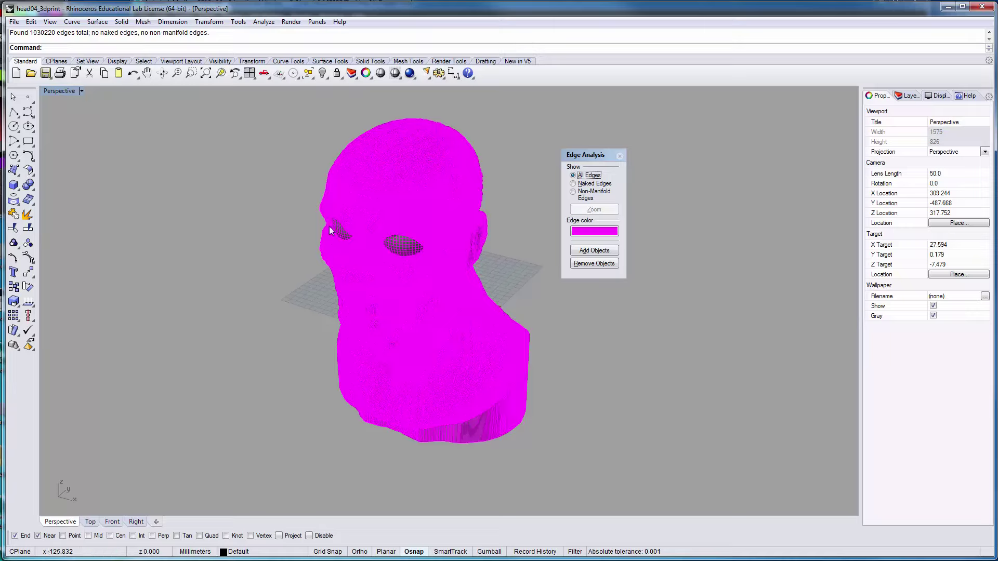
{"action": "left_click", "coordinate": [573, 184]}
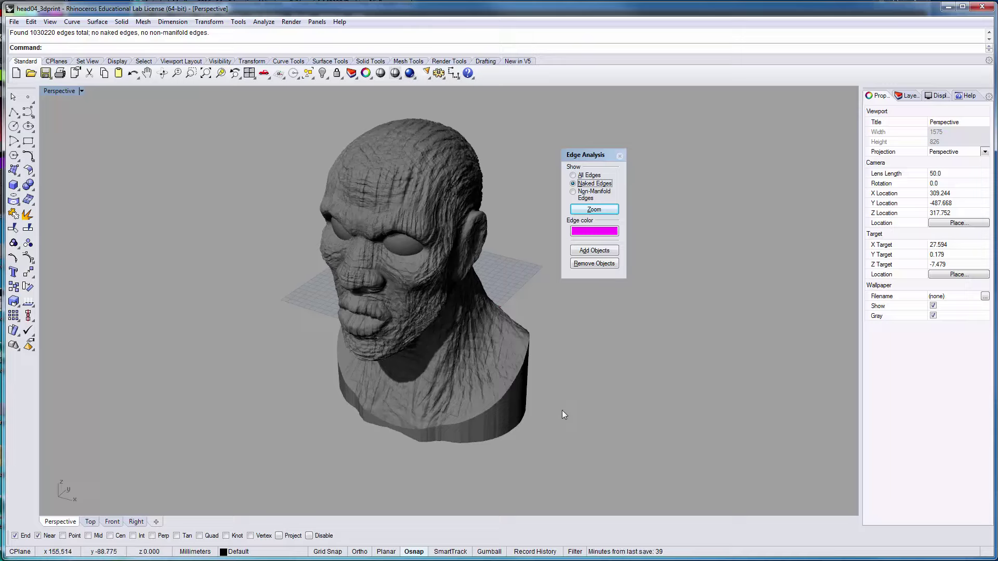
{"action": "right_click_drag", "start_coordinate": [562, 410], "coordinate": [538, 378]}
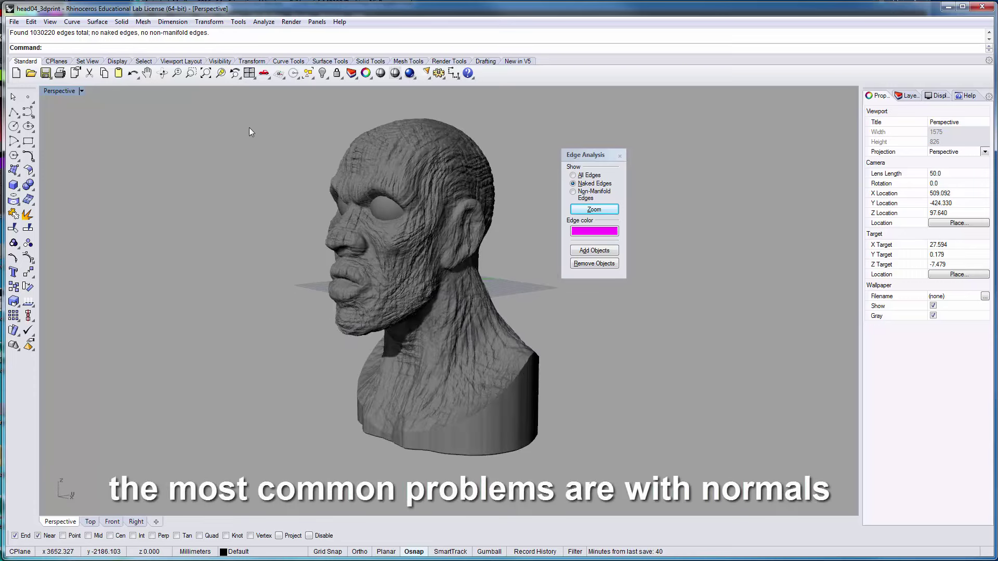
{"action": "left_click", "coordinate": [142, 21]}
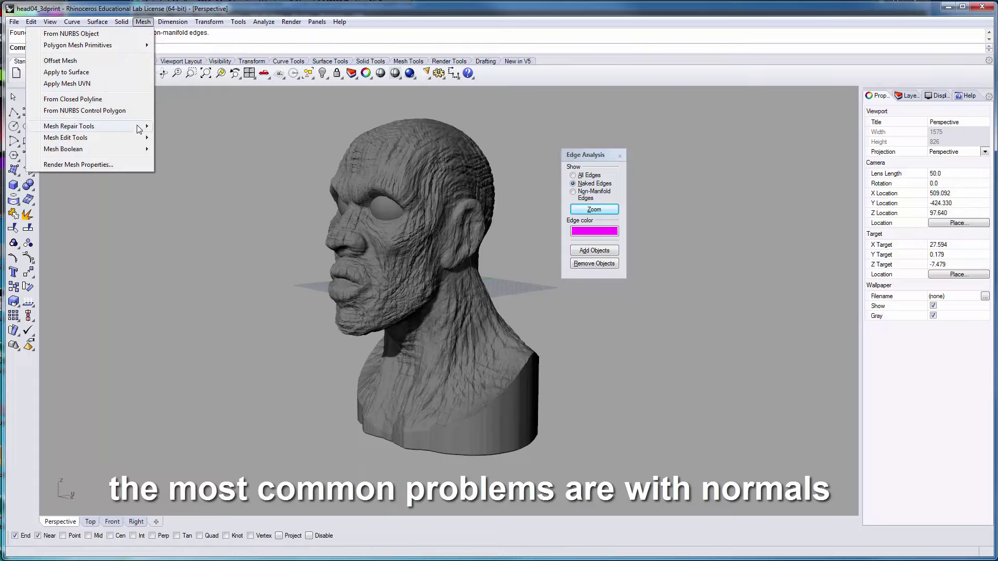
{"action": "mouse_move", "coordinate": [139, 128]}
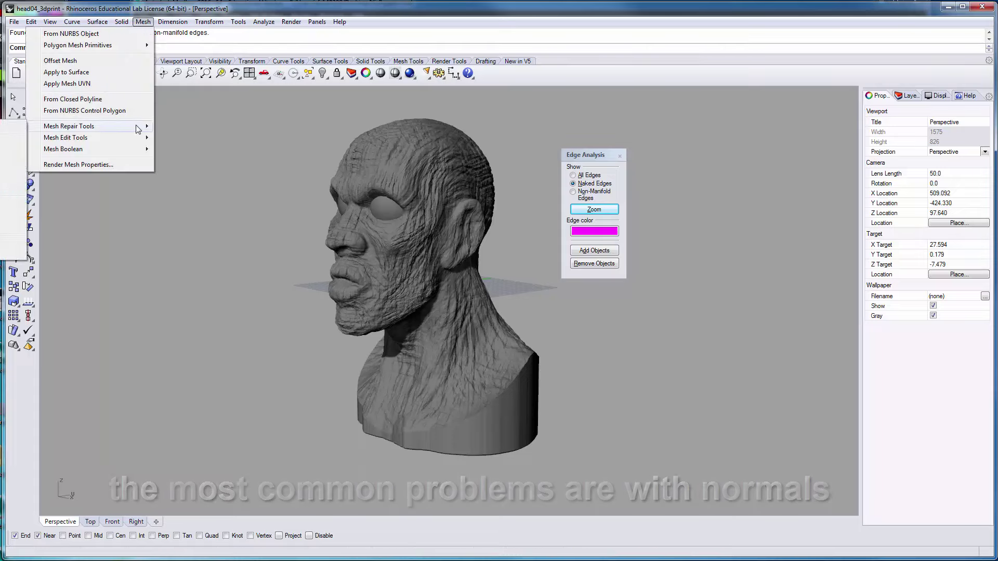
{"action": "left_click", "coordinate": [7, 130]}
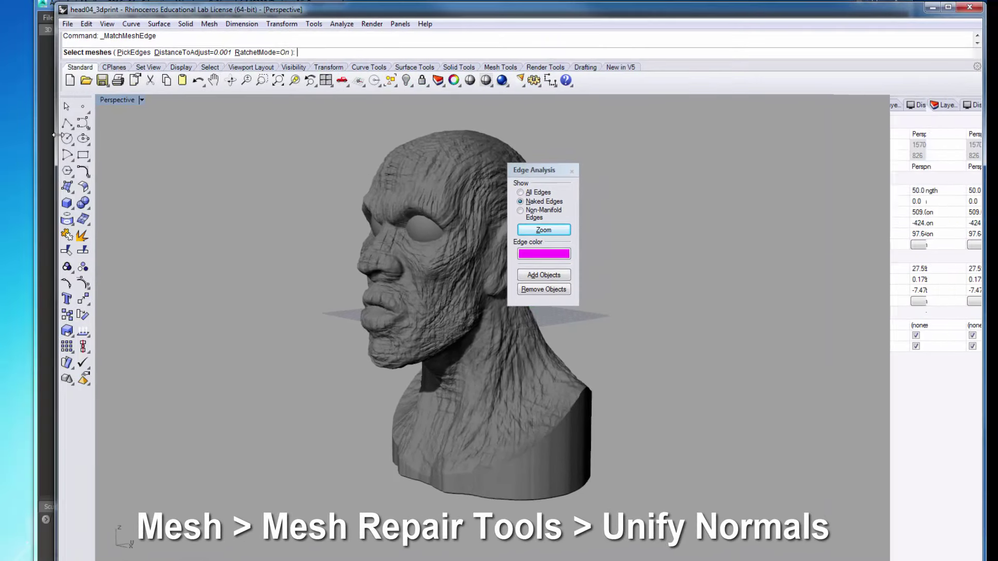
{"action": "left_click_drag", "start_coordinate": [58, 136], "coordinate": [0, 140]}
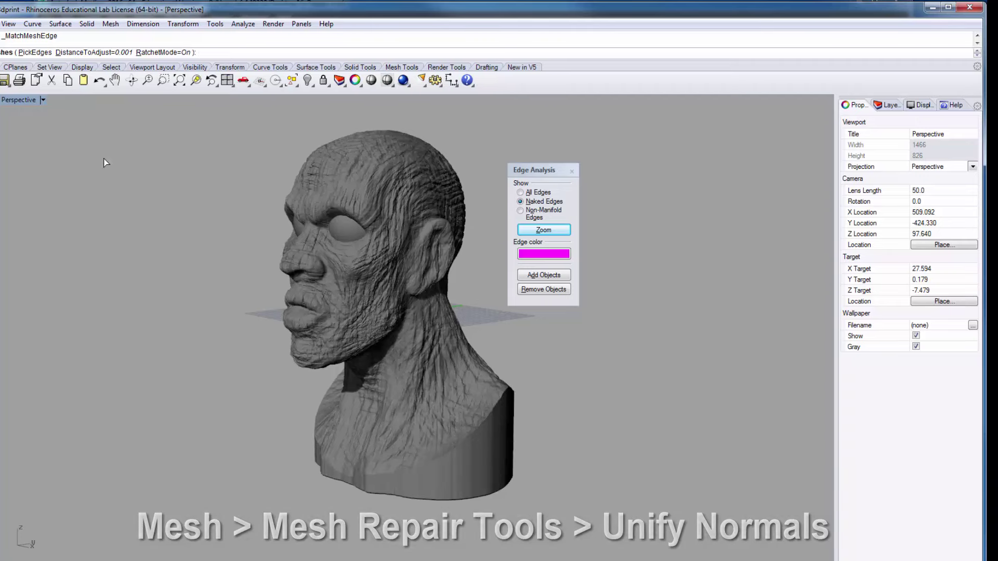
{"action": "left_click", "coordinate": [111, 24]}
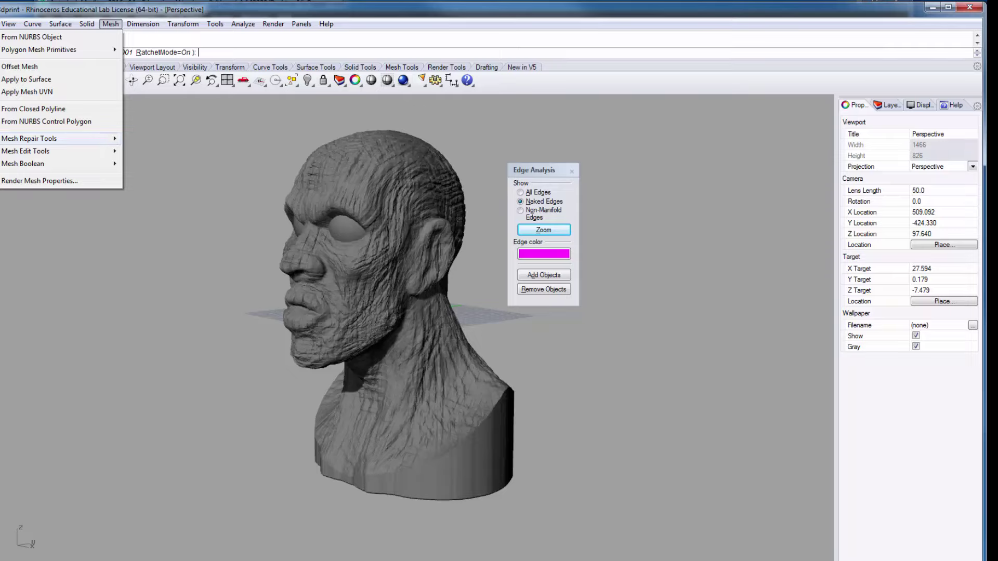
{"action": "left_click", "coordinate": [224, 286]}
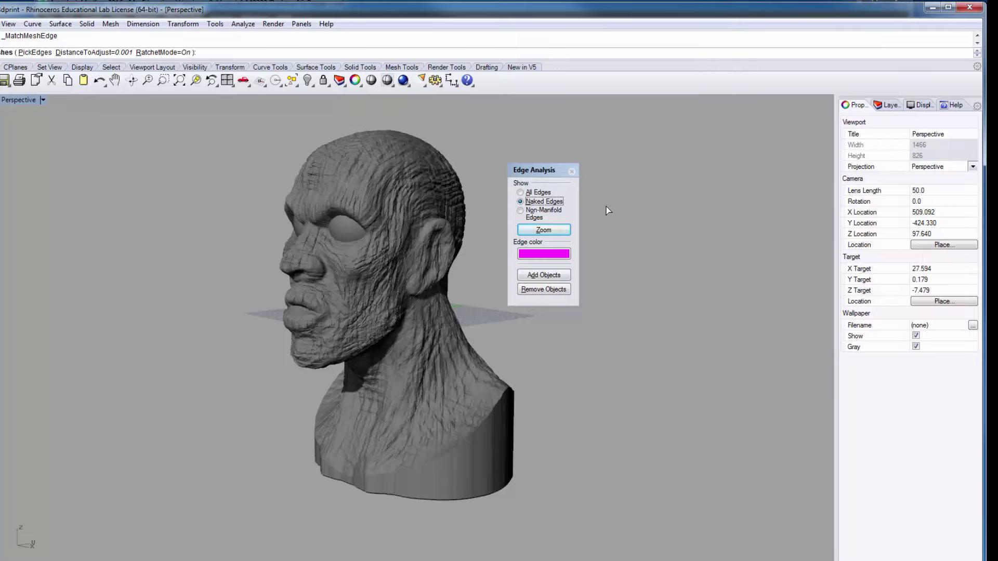
Close the edge analysis and end the pending Match Mesh Edge command.
{"action": "left_click", "coordinate": [572, 172]}
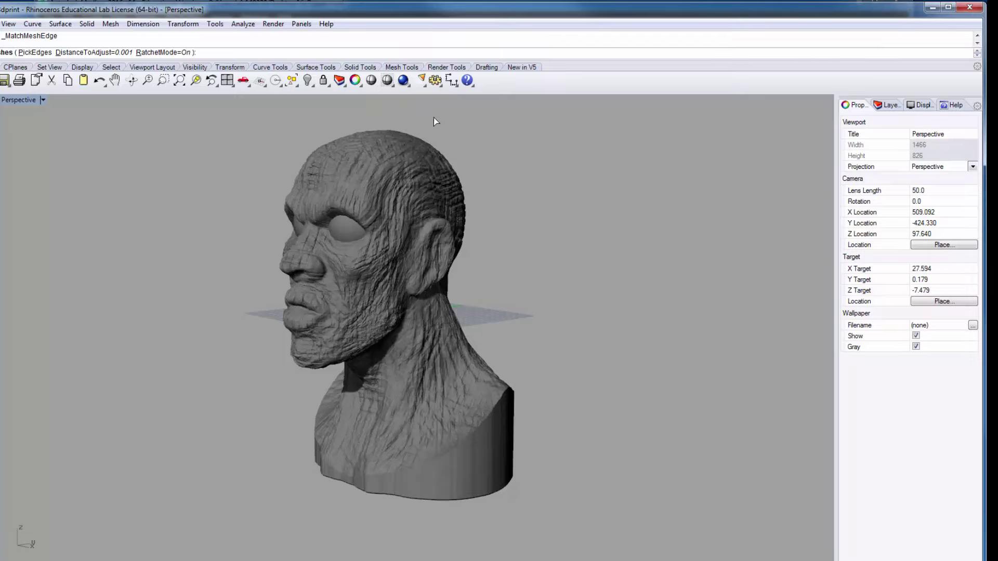
{"action": "key", "text": "Return"}
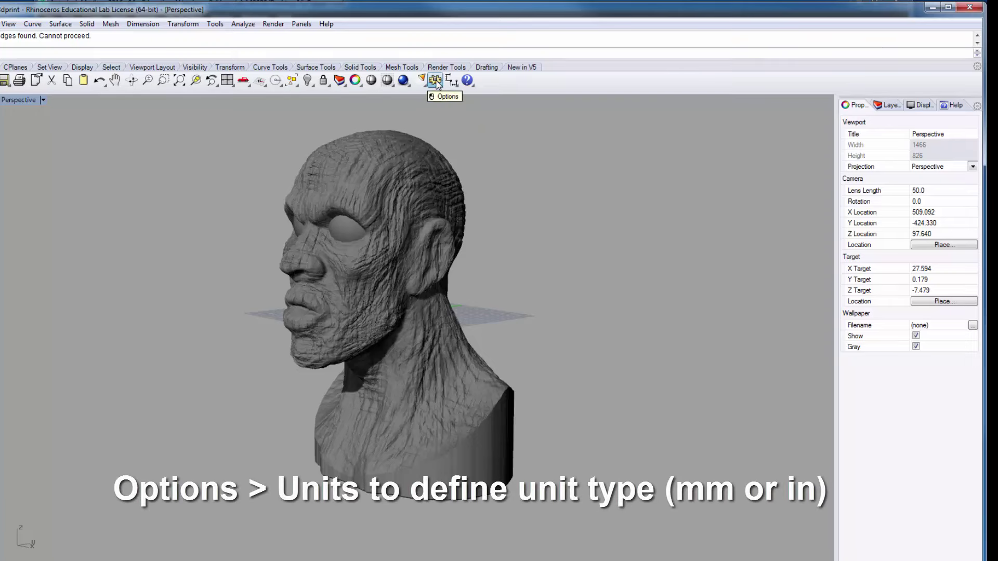
Change the document's model units to Inches without scaling the model.
{"action": "left_click", "coordinate": [435, 81]}
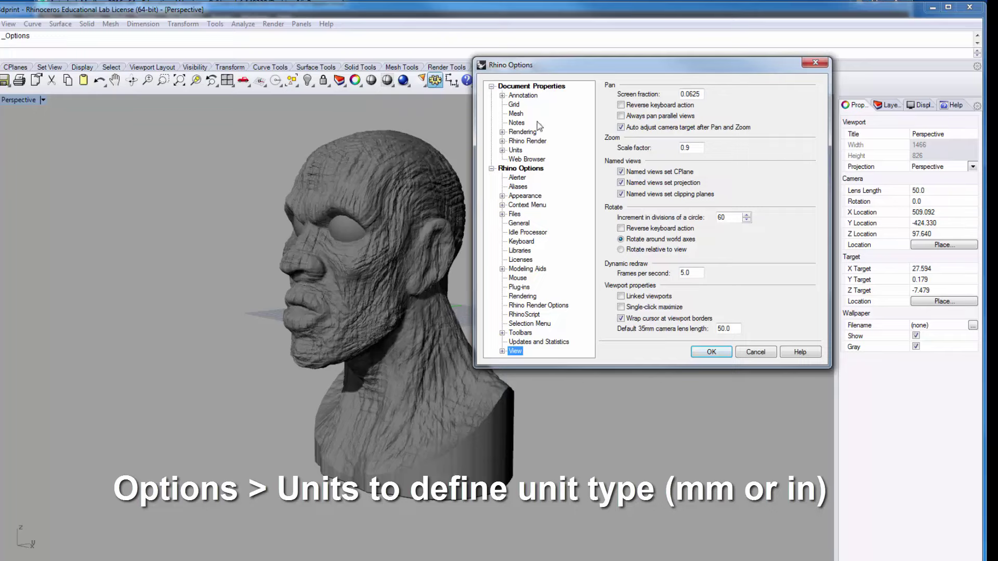
{"action": "left_click", "coordinate": [517, 149]}
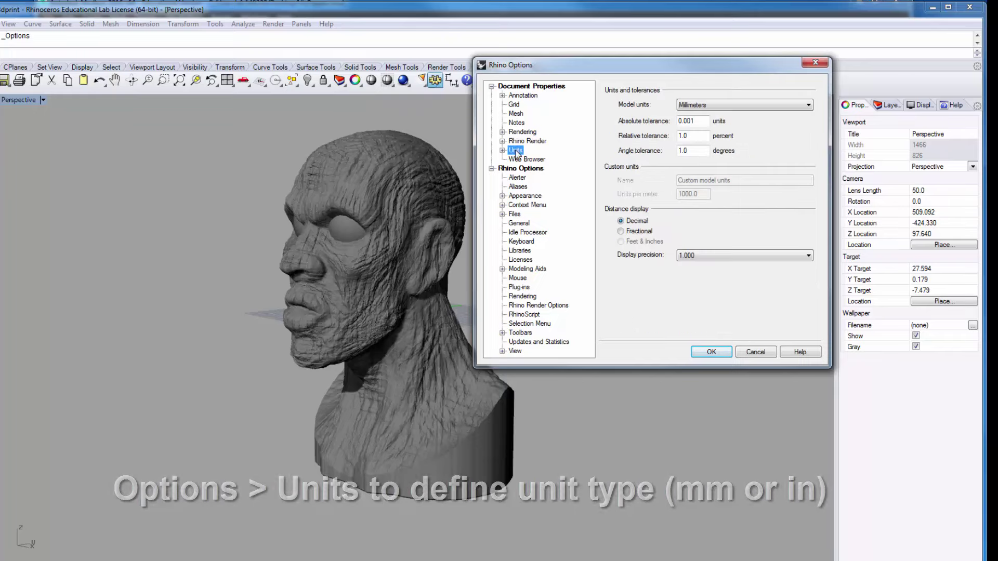
{"action": "left_click", "coordinate": [808, 106]}
{"action": "left_click", "coordinate": [696, 169]}
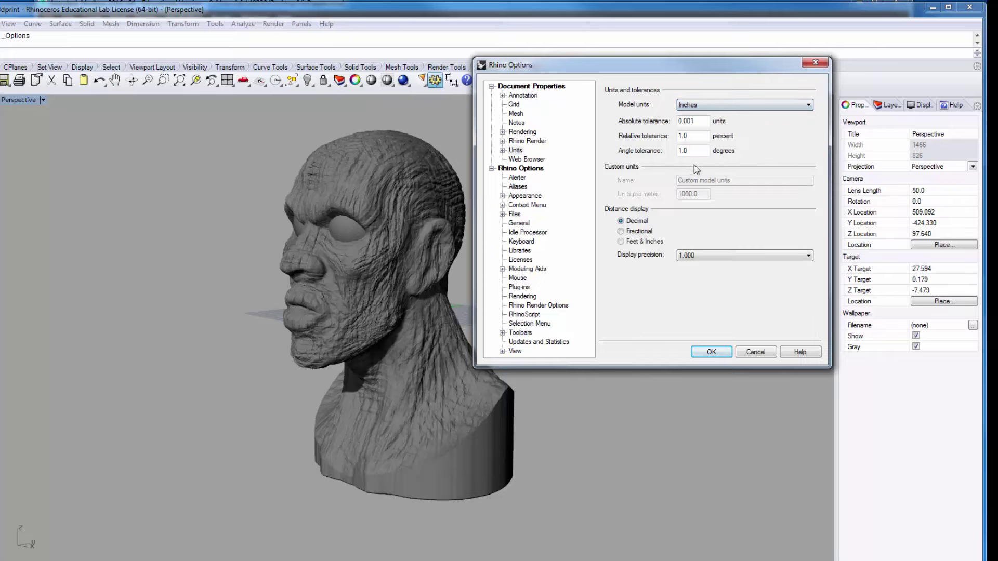
{"action": "left_click", "coordinate": [711, 352]}
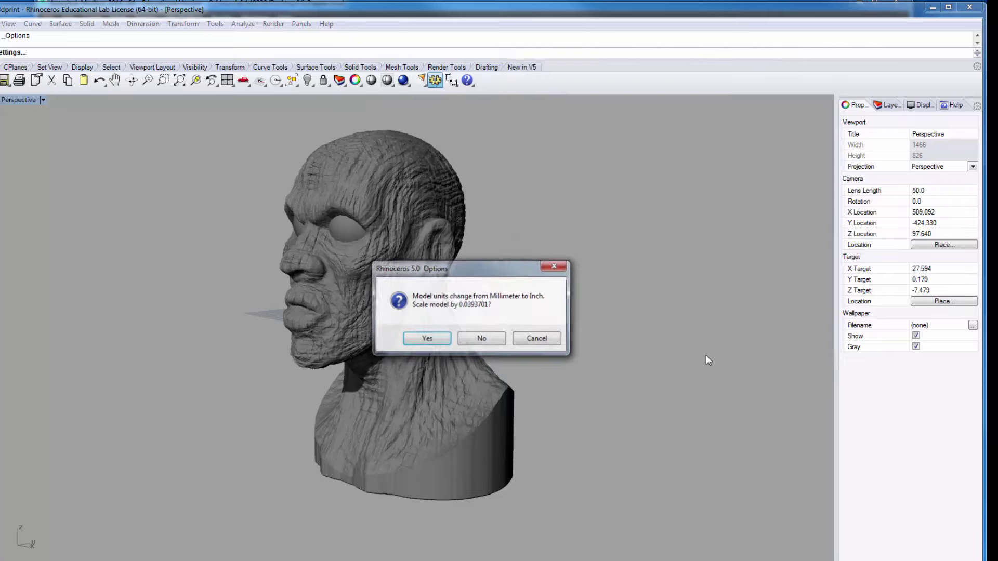
{"action": "left_click", "coordinate": [478, 339]}
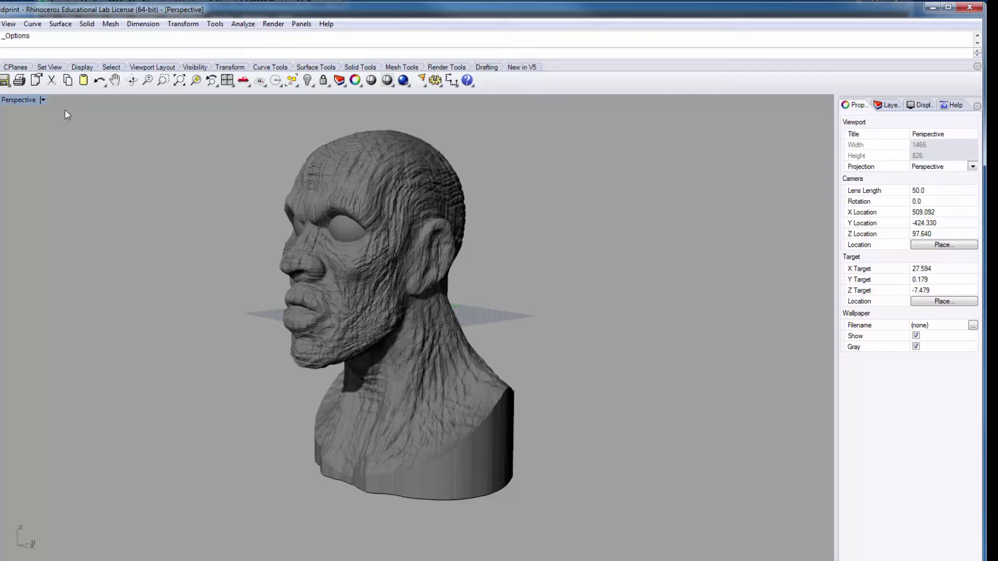
In the maximized Front viewport, scale the bust uniformly in 3-D from its base centre, with Ortho on, down to about 8 inches tall.
{"action": "double_click", "coordinate": [25, 100]}
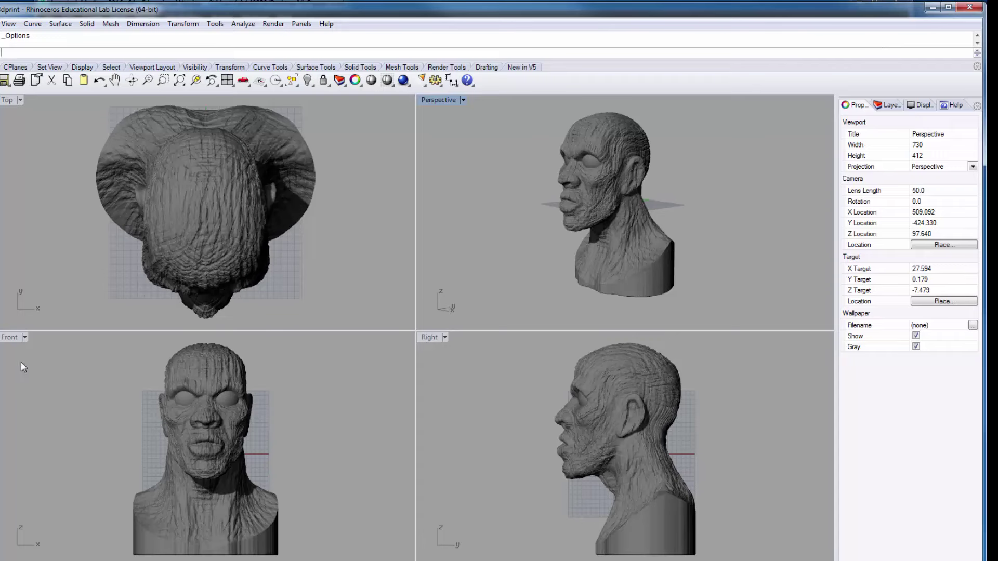
{"action": "double_click", "coordinate": [8, 337]}
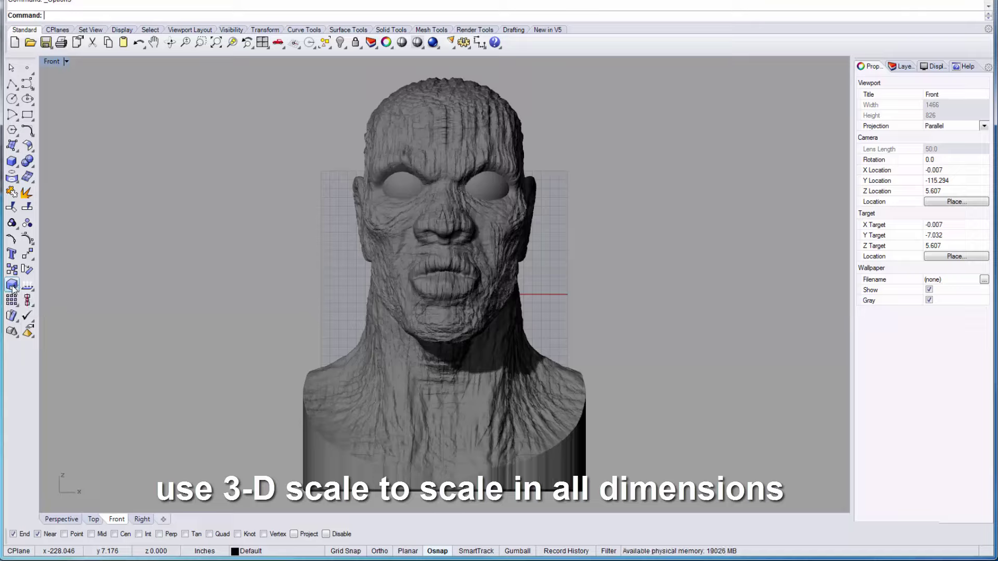
{"action": "left_click", "coordinate": [12, 285]}
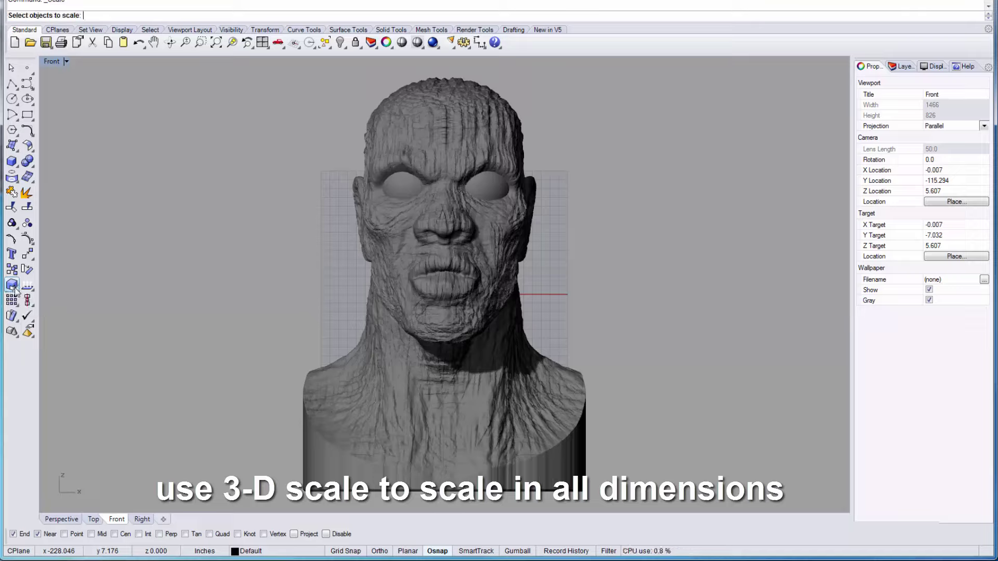
{"action": "left_click", "coordinate": [380, 551]}
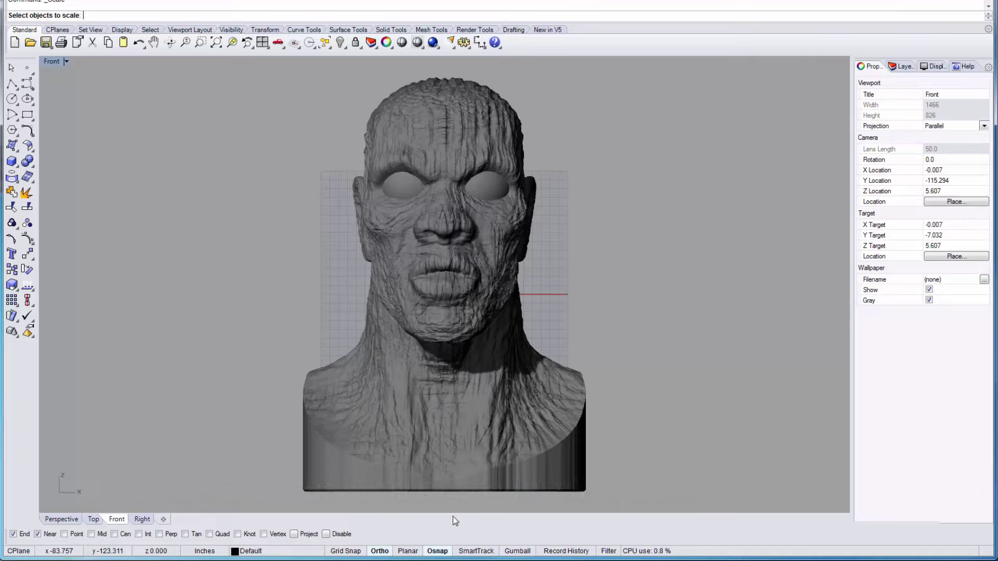
{"action": "left_click", "coordinate": [442, 479]}
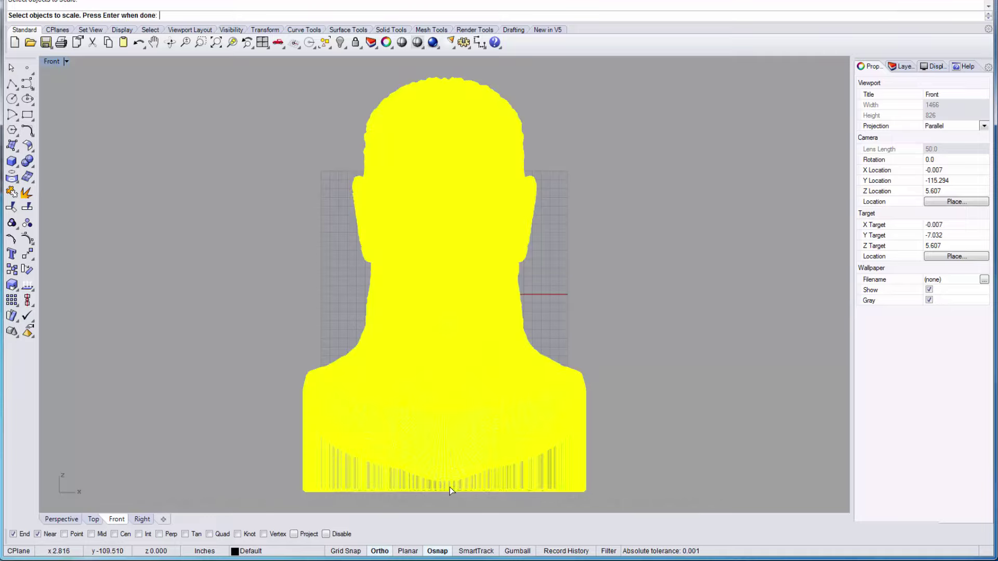
{"action": "key", "text": "Return"}
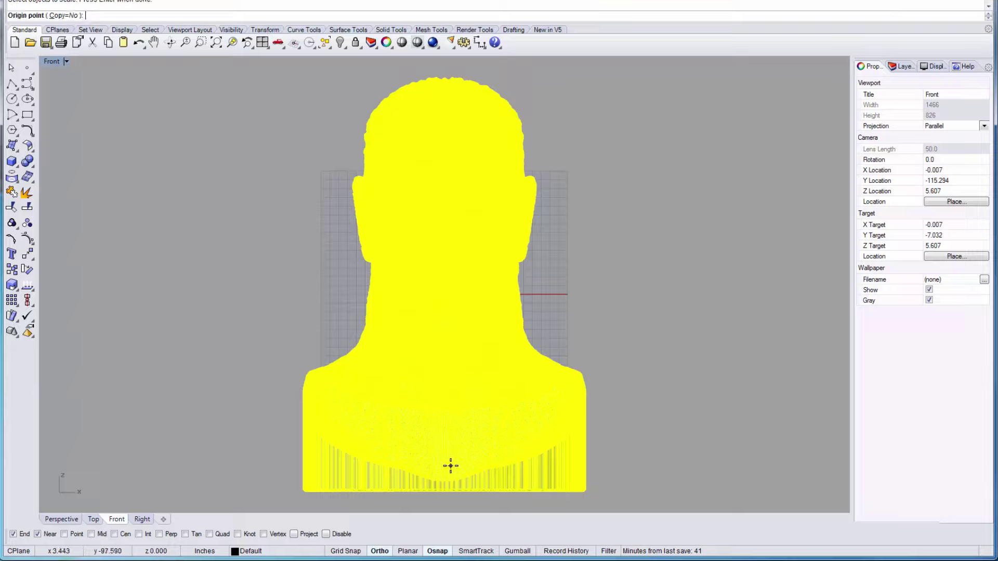
{"action": "left_click", "coordinate": [437, 493]}
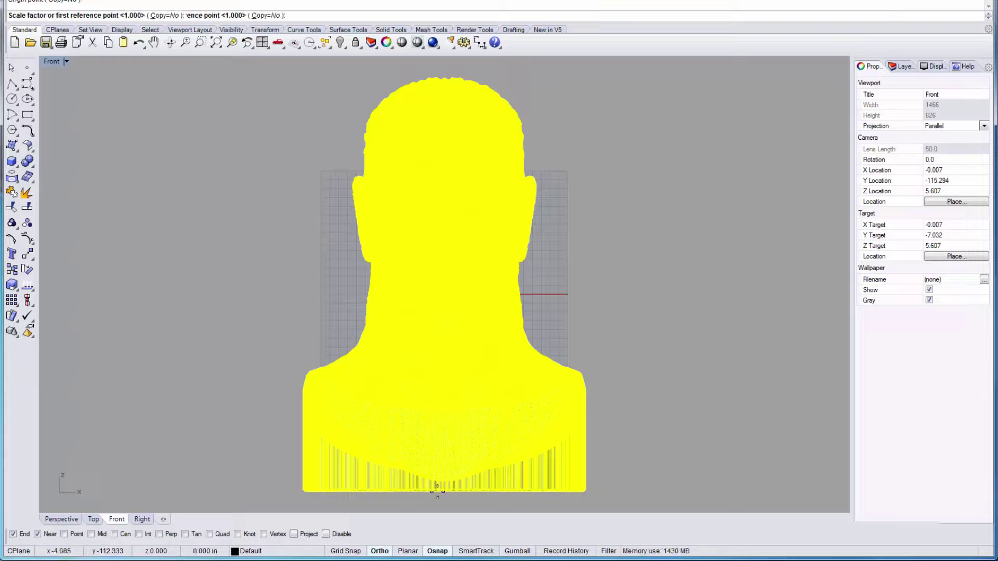
{"action": "left_click", "coordinate": [437, 68]}
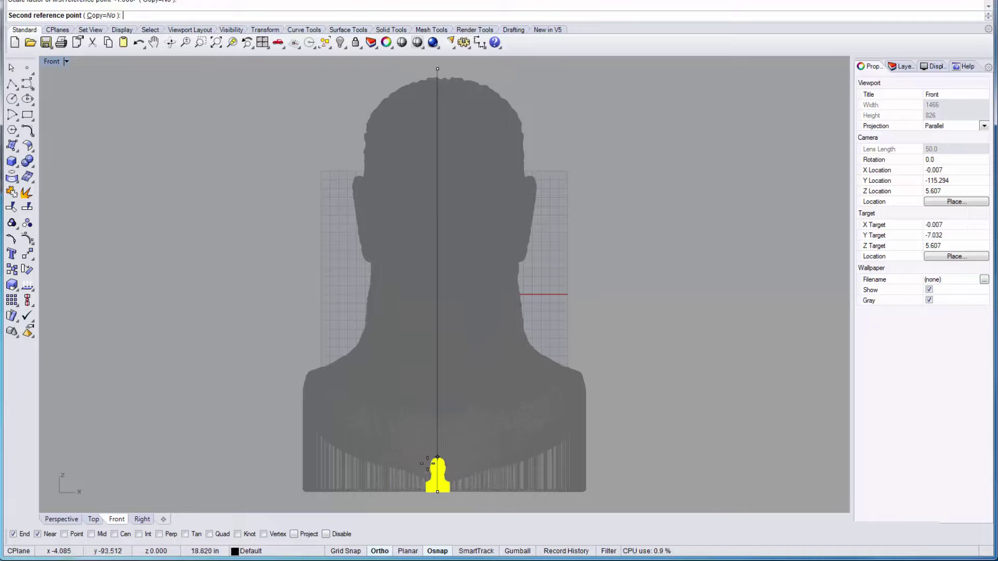
{"action": "left_click", "coordinate": [435, 481]}
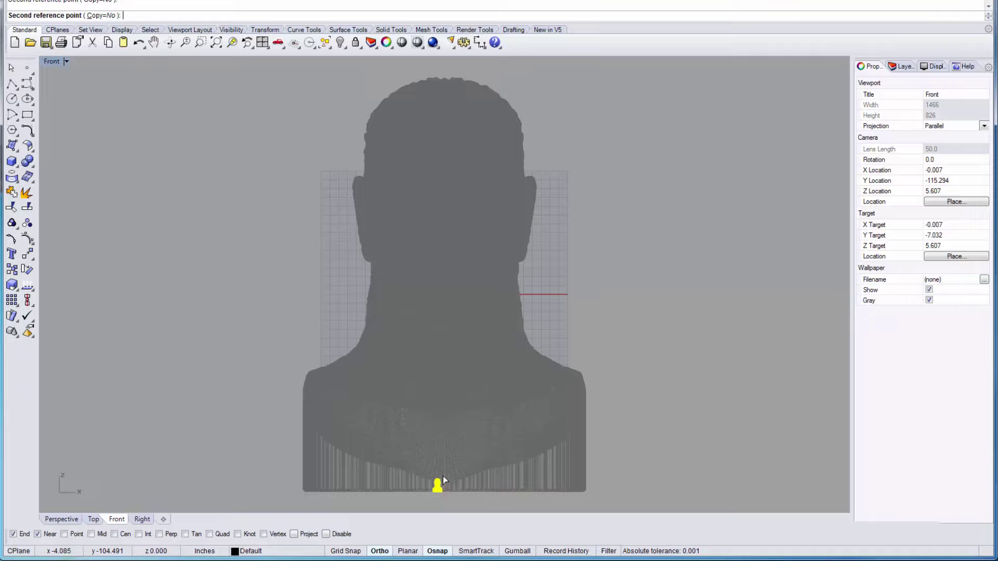
{"action": "left_click", "coordinate": [446, 480]}
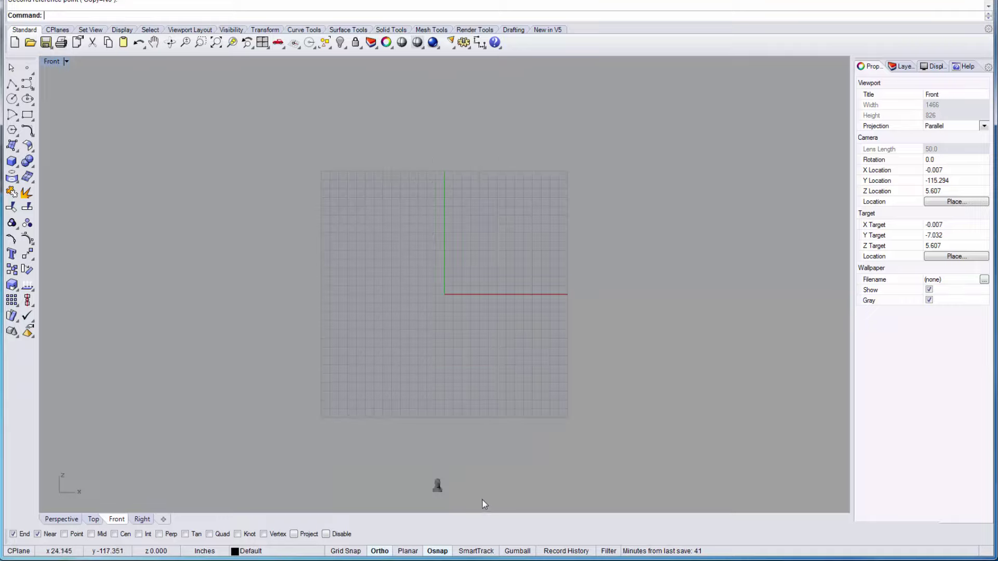
Move the small bust to the origin so its base rests on the red X axis and it is centred on the green axis.
{"action": "left_click", "coordinate": [437, 491]}
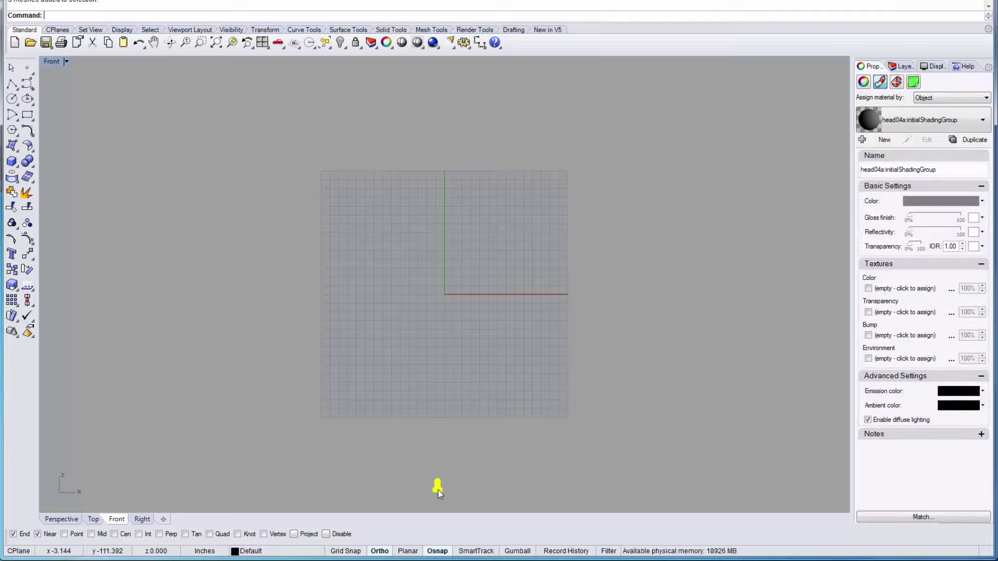
{"action": "left_click_drag", "start_coordinate": [438, 491], "coordinate": [442, 295]}
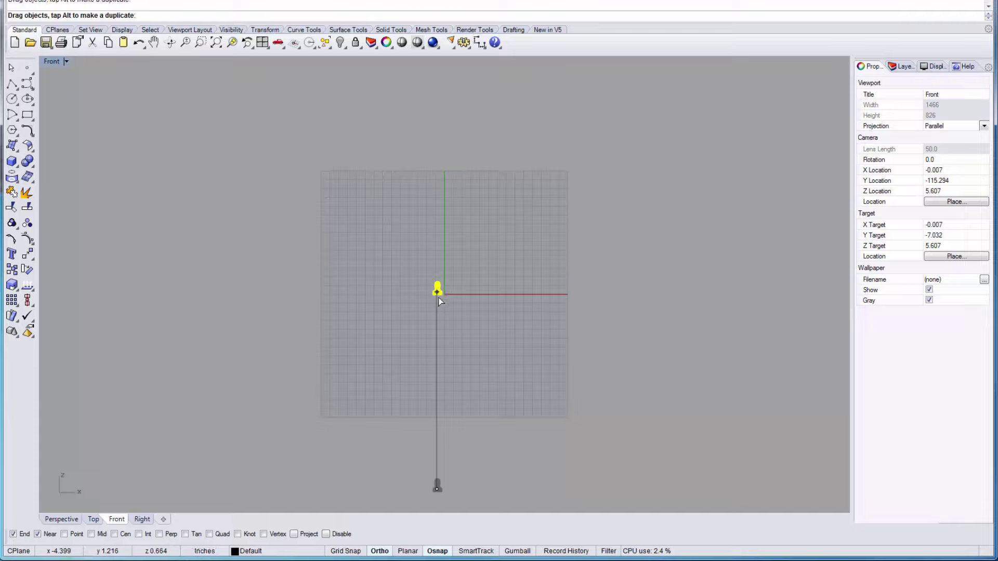
{"action": "left_click", "coordinate": [232, 43]}
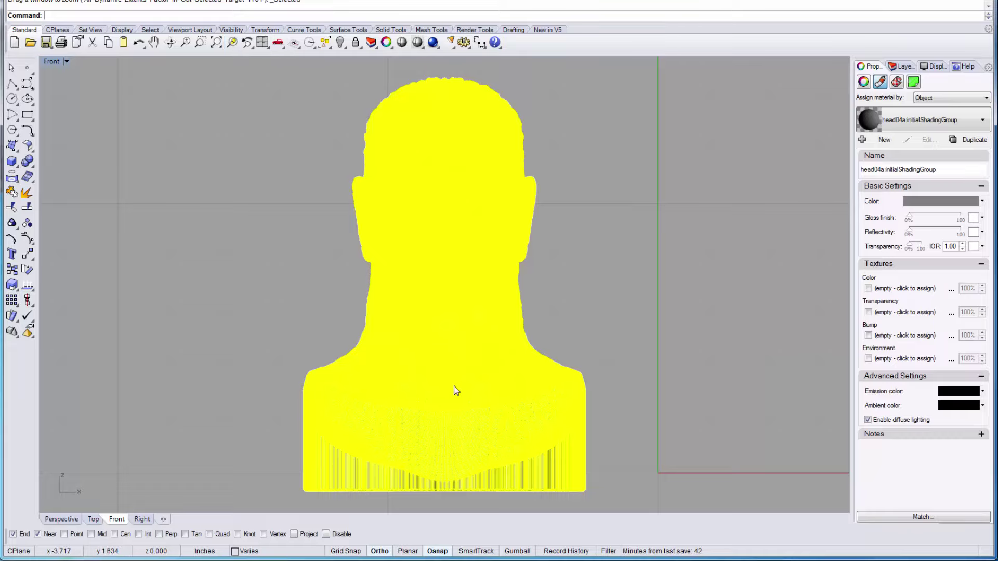
{"action": "scroll", "coordinate": [457, 391], "scroll_direction": "down", "scroll_amount": 3}
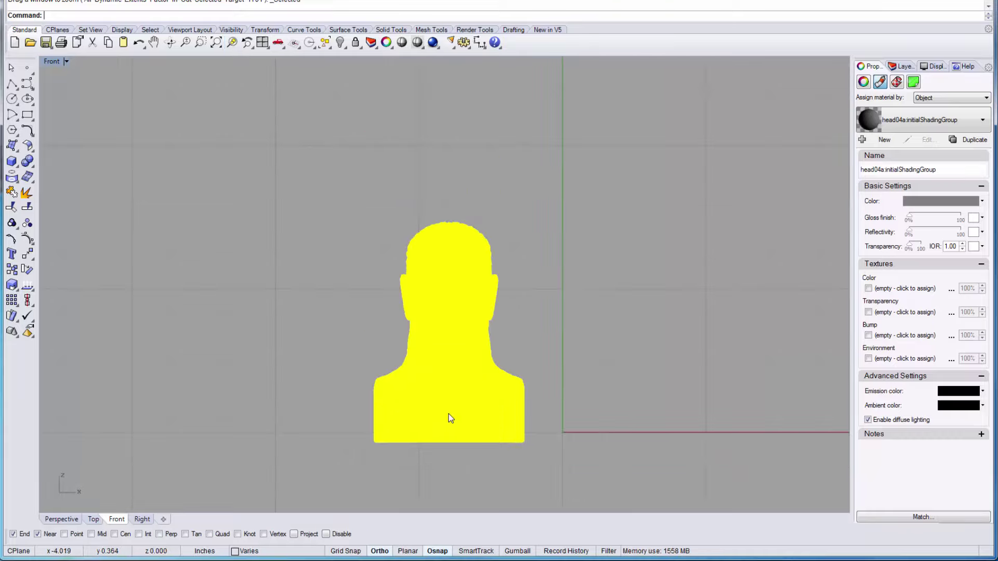
{"action": "mouse_move", "coordinate": [445, 432]}
{"action": "left_mouse_down"}
{"action": "mouse_move", "coordinate": [447, 407]}
{"action": "mouse_move", "coordinate": [448, 415]}
{"action": "left_mouse_up"}
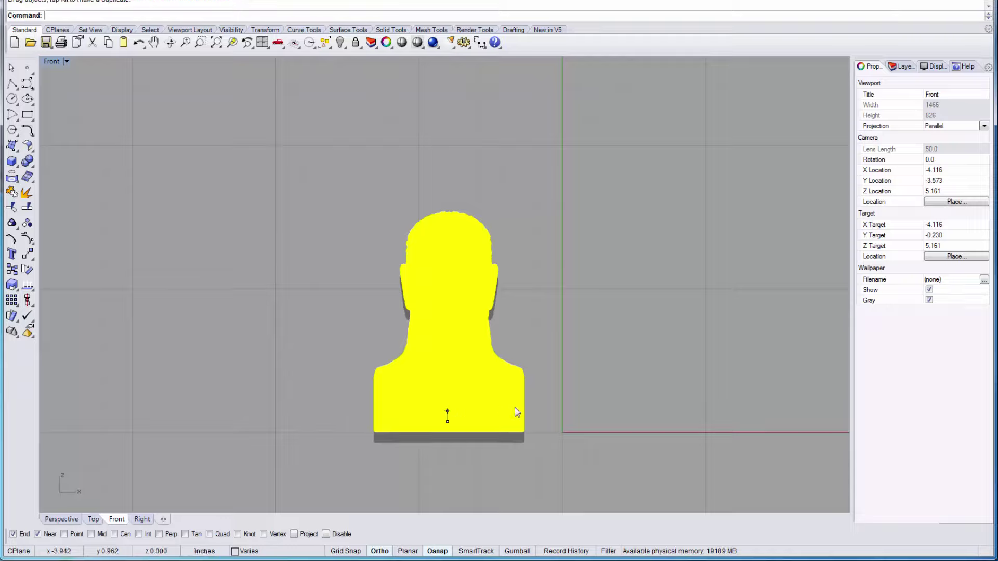
{"action": "left_click_drag", "start_coordinate": [523, 407], "coordinate": [563, 409]}
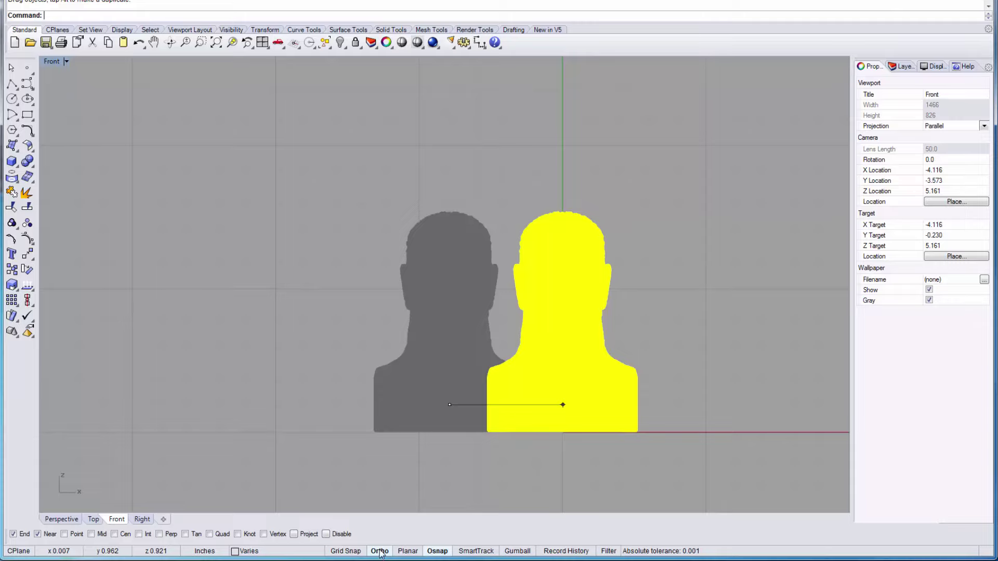
{"action": "left_click", "coordinate": [379, 552]}
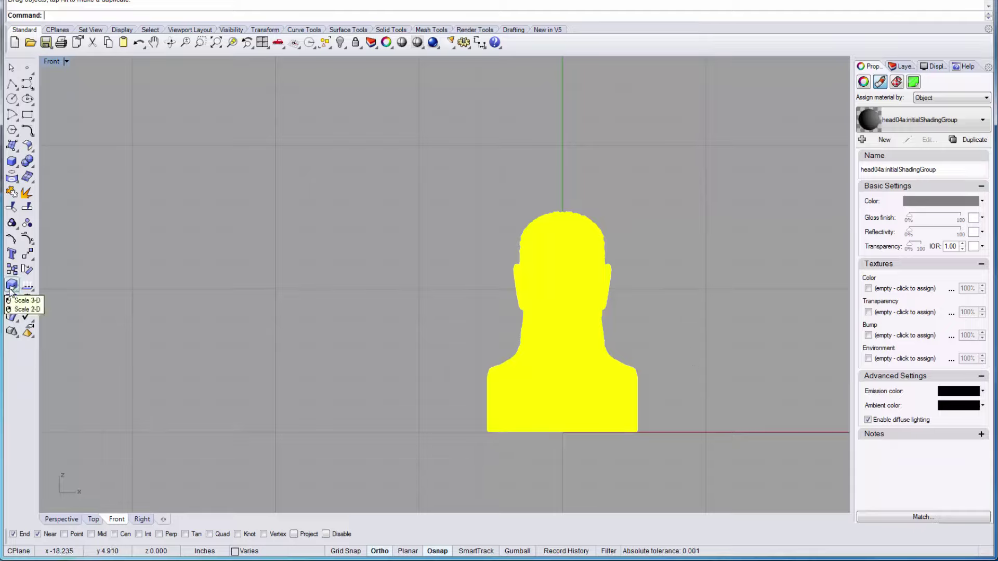
Scale the bust uniformly in 3-D from the origin down to about 4.2 inches tall.
{"action": "left_click_drag", "start_coordinate": [11, 290], "coordinate": [29, 295]}
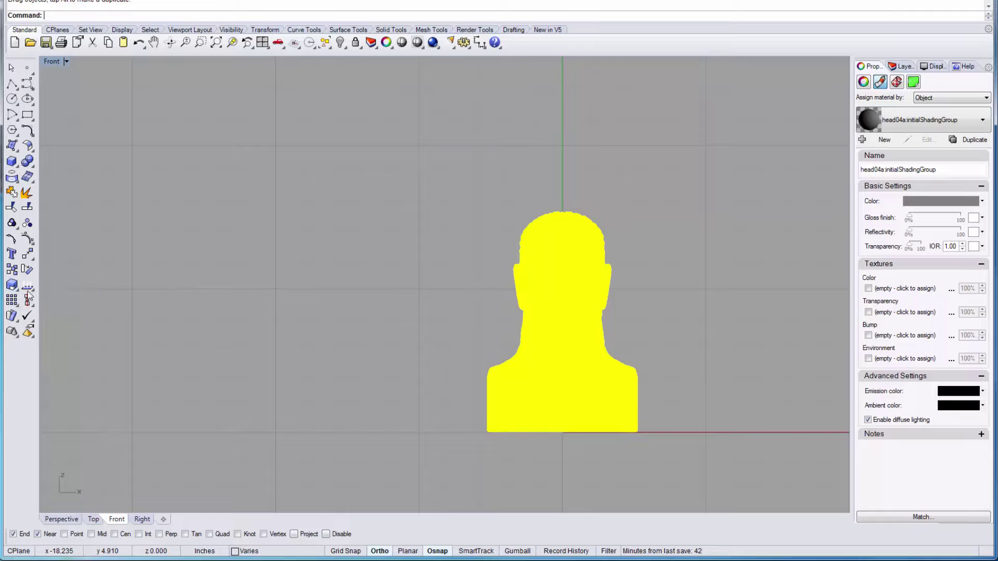
{"action": "left_click", "coordinate": [28, 295]}
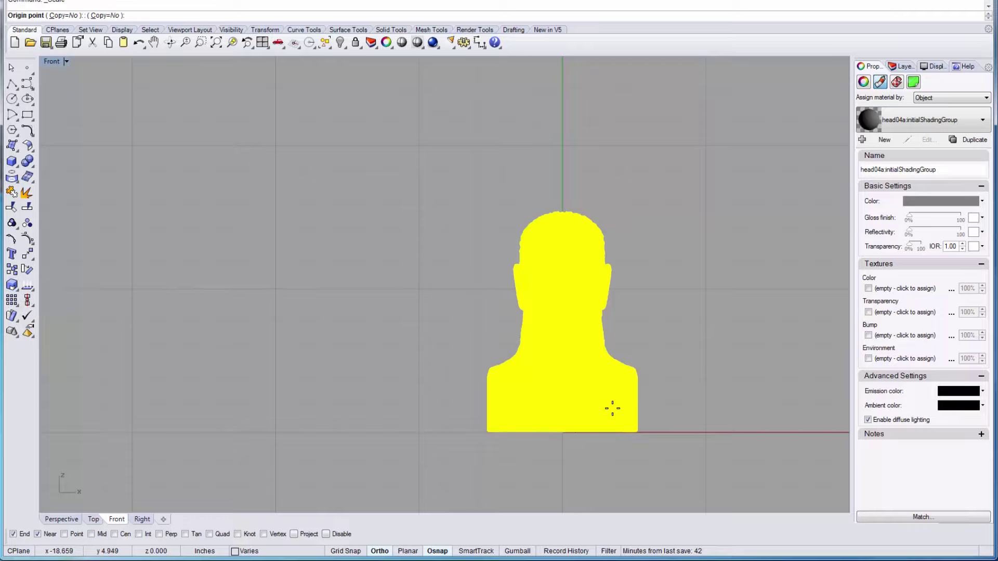
{"action": "left_click", "coordinate": [562, 432]}
{"action": "left_click", "coordinate": [560, 129]}
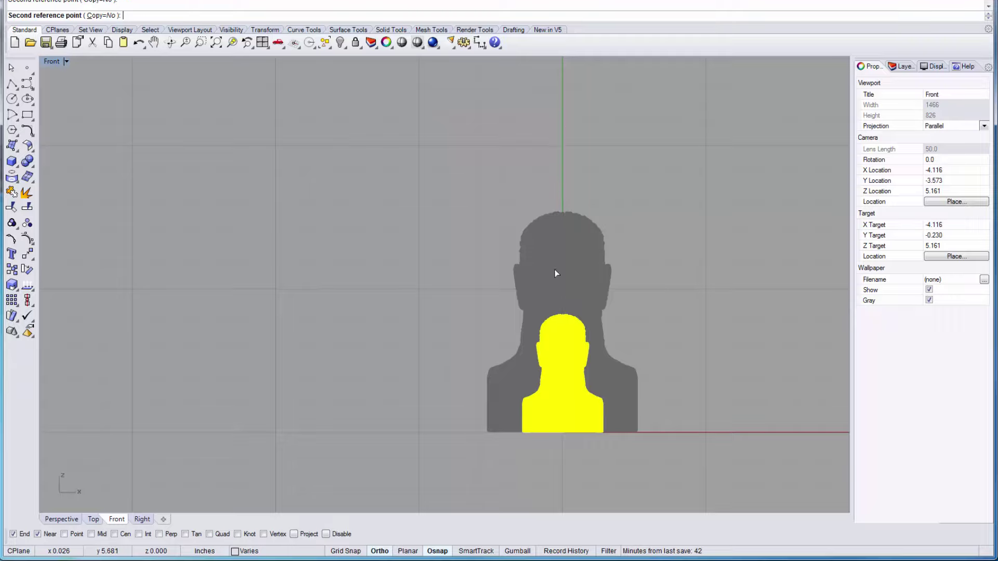
{"action": "left_click", "coordinate": [594, 366]}
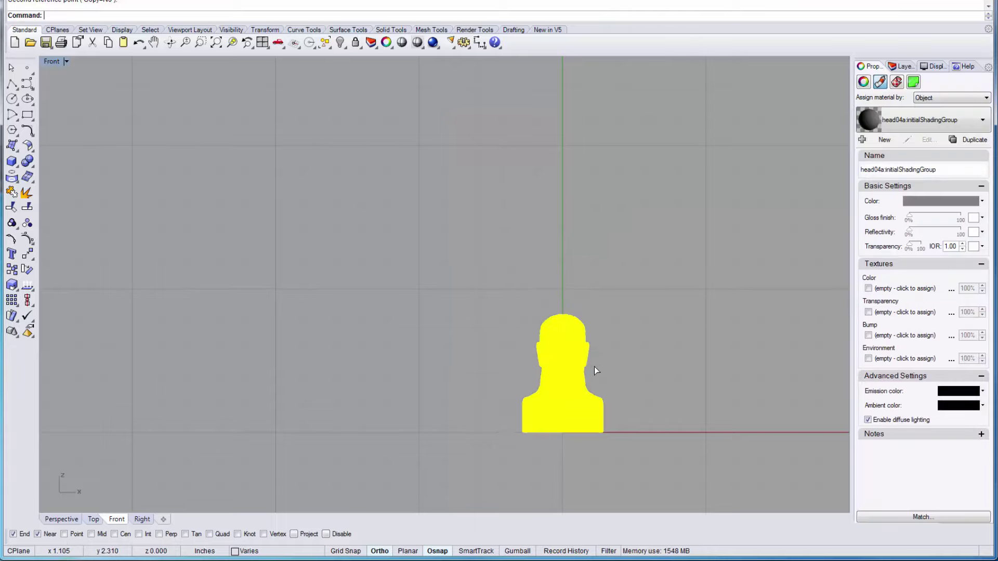
Scale the bust slightly smaller in 3-D from the origin, using reference points along the X axis, to about 4 inches tall.
{"action": "left_click", "coordinate": [232, 44]}
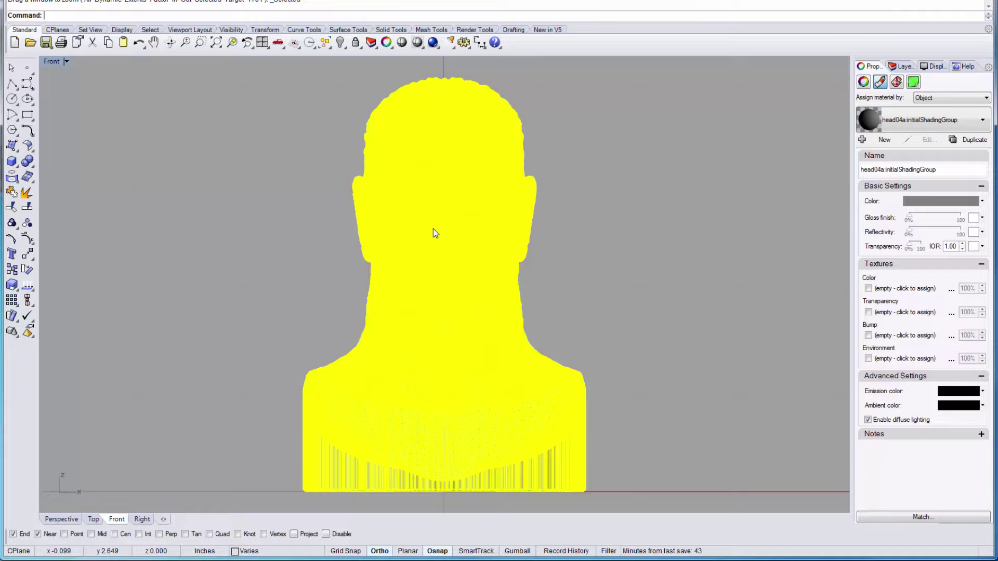
{"action": "scroll", "coordinate": [514, 177], "scroll_direction": "down", "scroll_amount": 3}
{"action": "scroll", "coordinate": [501, 178], "scroll_direction": "up", "scroll_amount": 2}
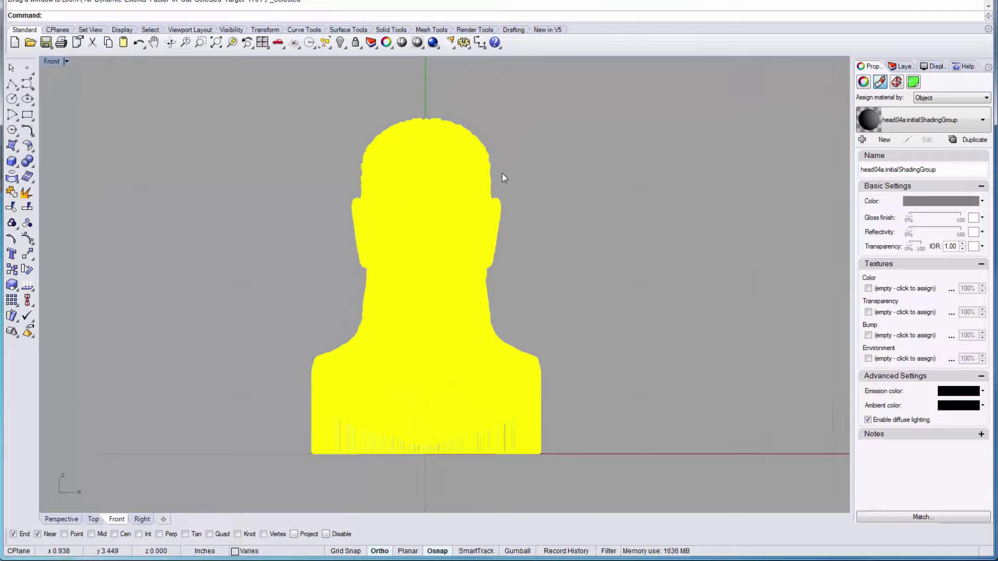
{"action": "left_click", "coordinate": [11, 286]}
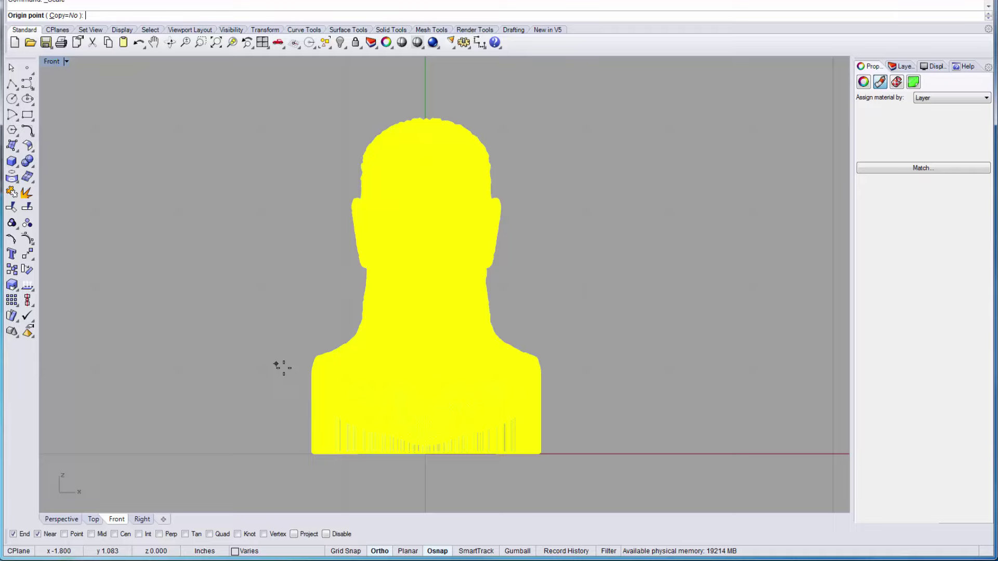
{"action": "left_click", "coordinate": [426, 454]}
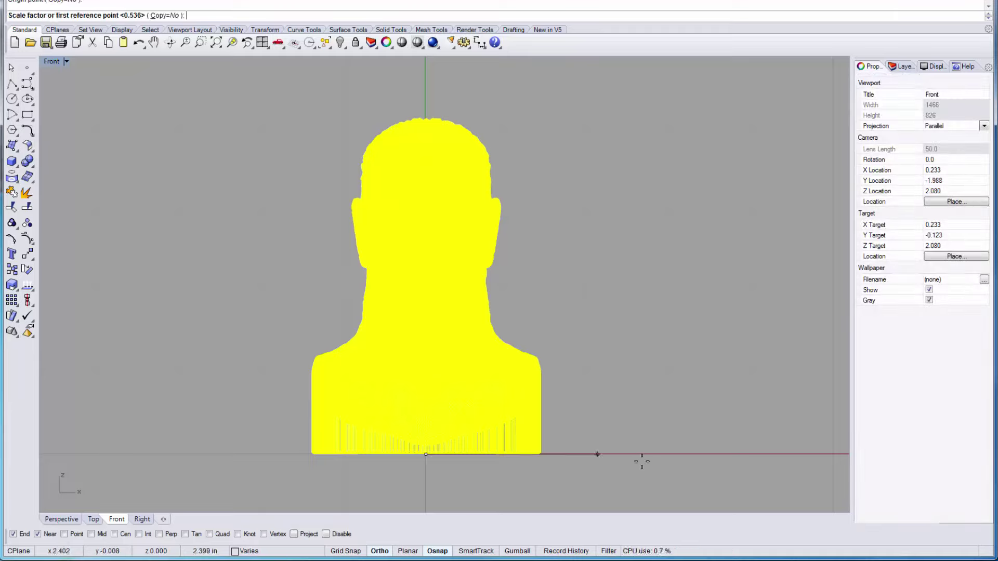
{"action": "left_click", "coordinate": [754, 460]}
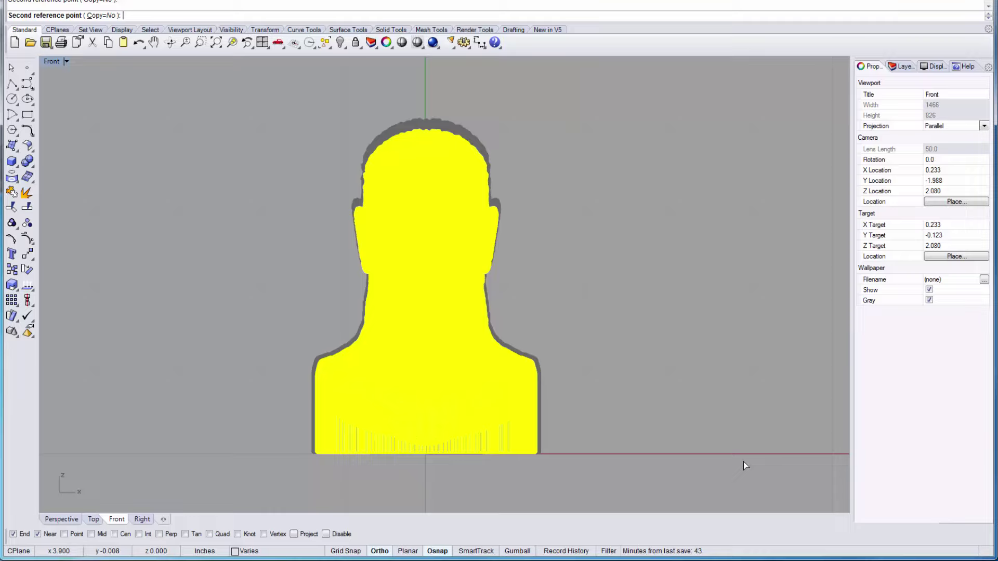
{"action": "key", "text": "Escape"}
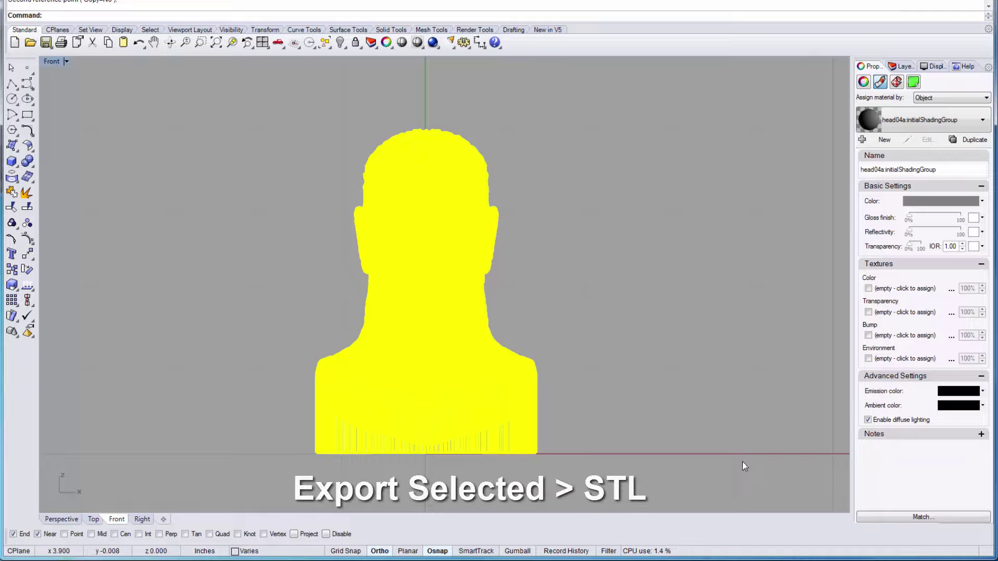
Select all the bust's meshes and start exporting only the selected objects, with STL (Stereolithography) as the file format.
{"action": "left_click", "coordinate": [662, 341]}
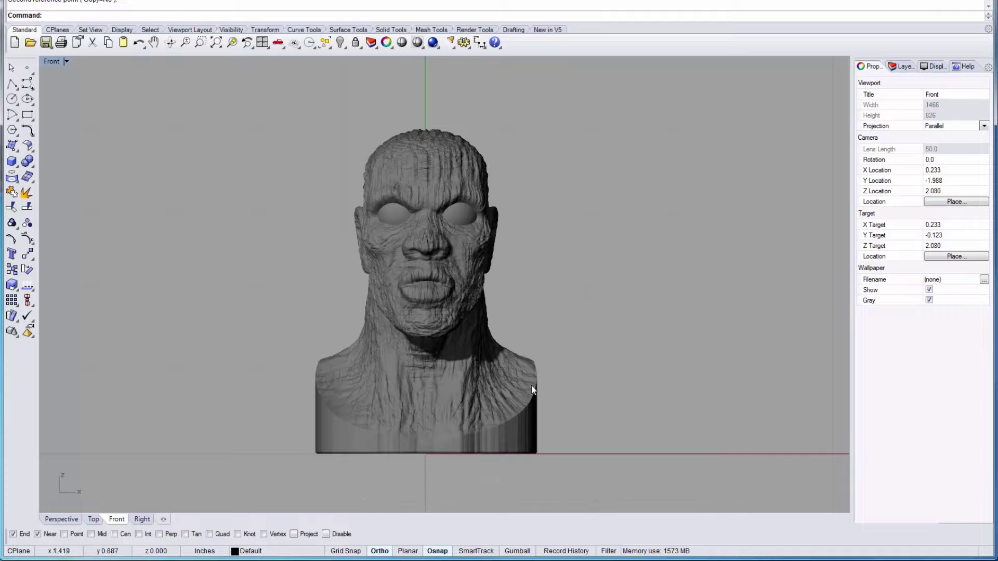
{"action": "left_click_drag", "start_coordinate": [451, 288], "coordinate": [263, 474]}
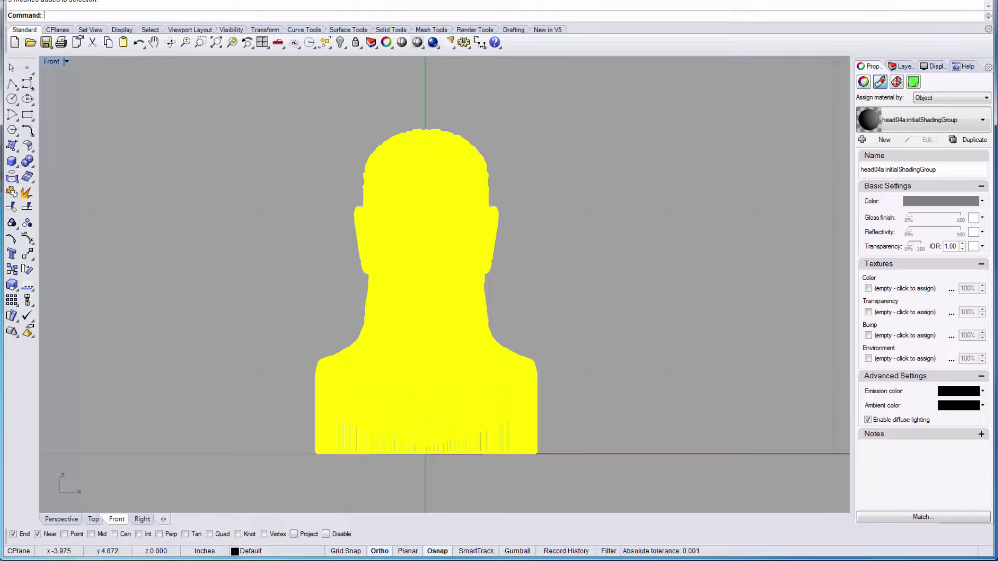
{"action": "key", "text": "alt+f"}
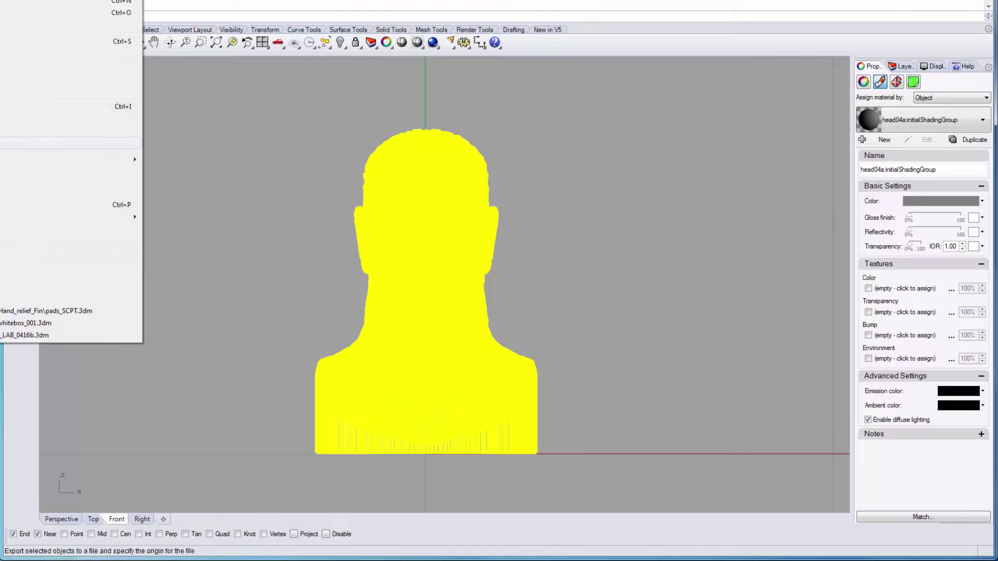
{"action": "key", "text": "Return"}
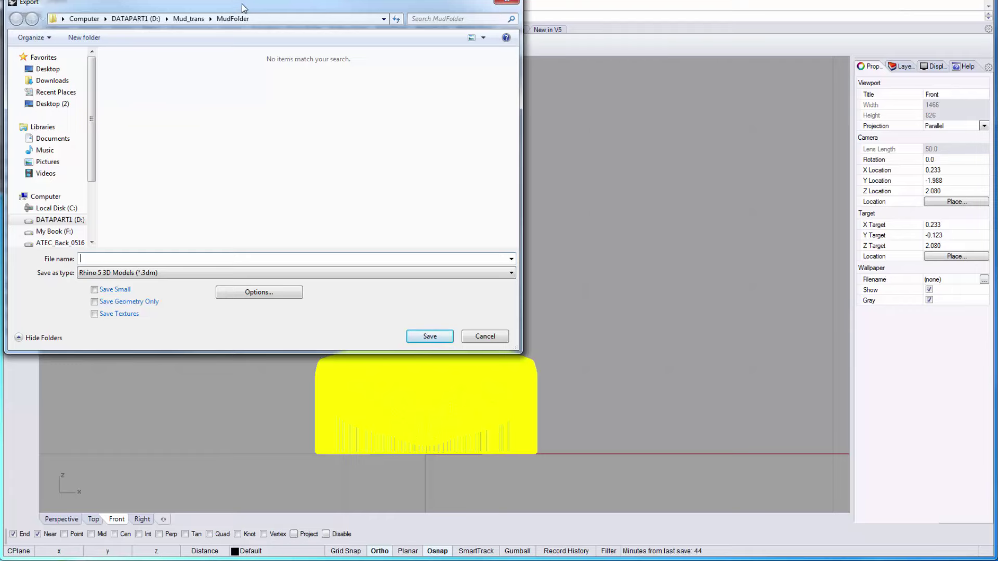
{"action": "left_click_drag", "start_coordinate": [242, 4], "coordinate": [571, 29]}
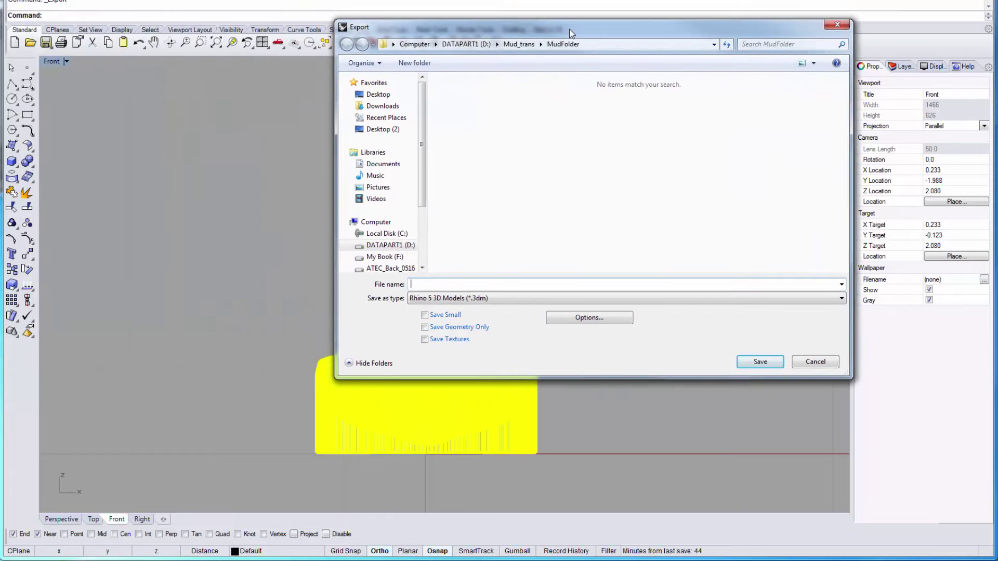
{"action": "left_click", "coordinate": [840, 297]}
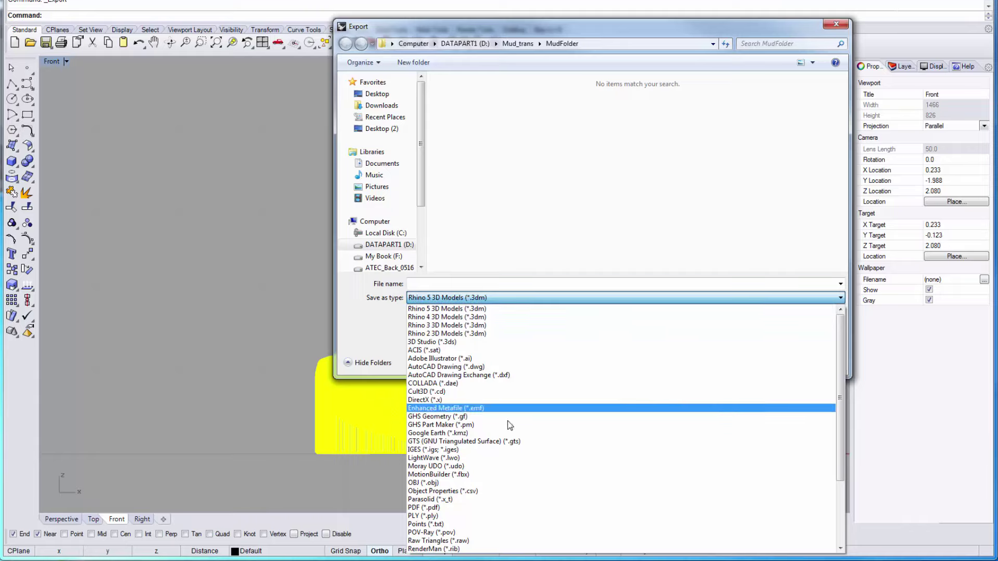
{"action": "left_click_drag", "start_coordinate": [840, 413], "coordinate": [841, 469]}
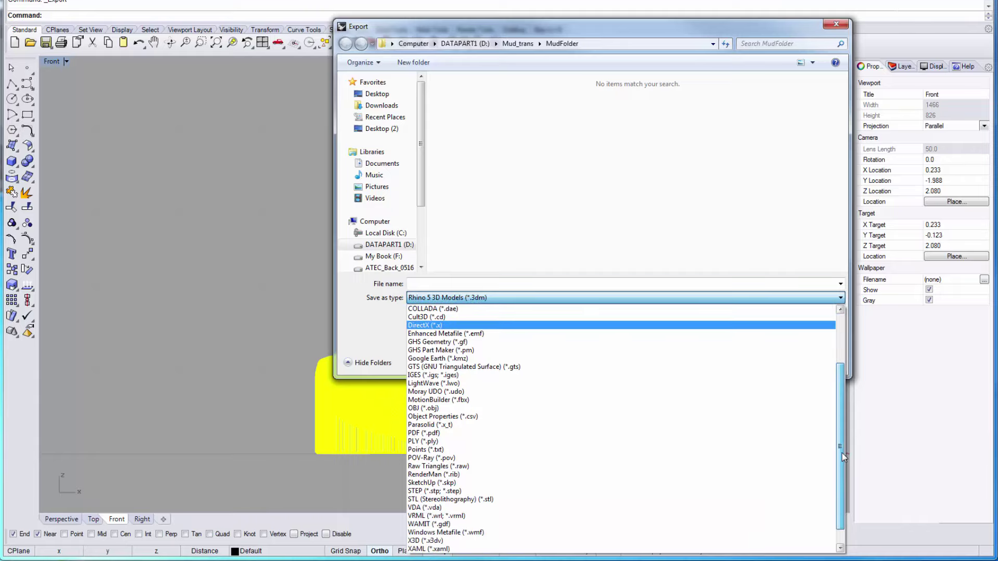
{"action": "left_click", "coordinate": [452, 500]}
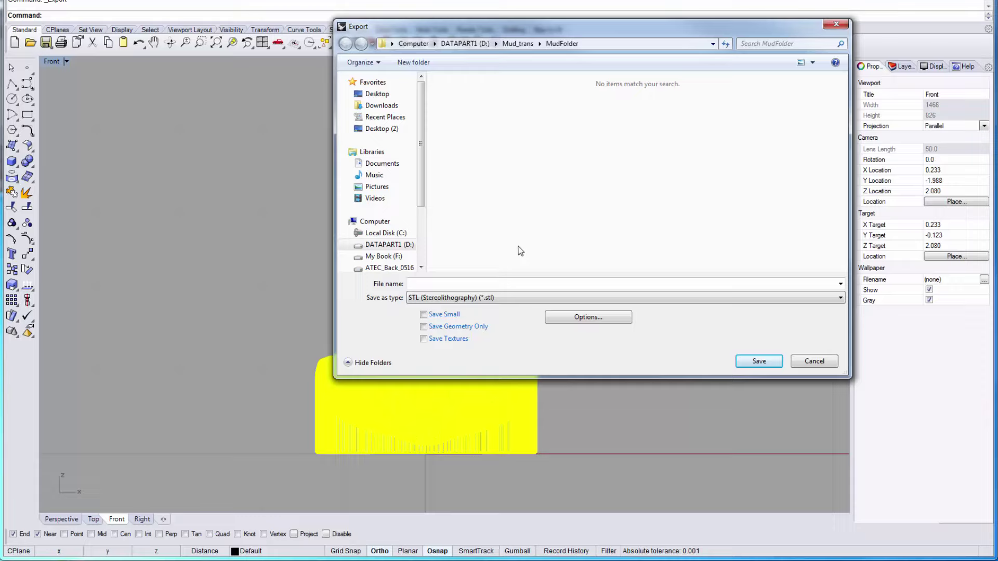
Save the export as mudHead01 in the Mud_trans\MudFolder folder on drive D:, as a Binary STL with open objects included.
{"action": "left_click", "coordinate": [389, 244]}
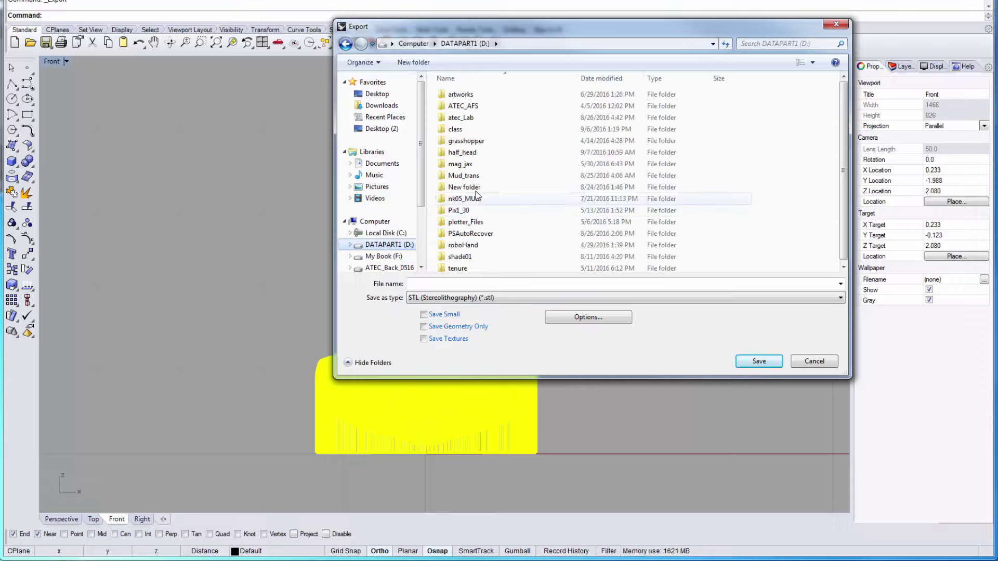
{"action": "double_click", "coordinate": [464, 176]}
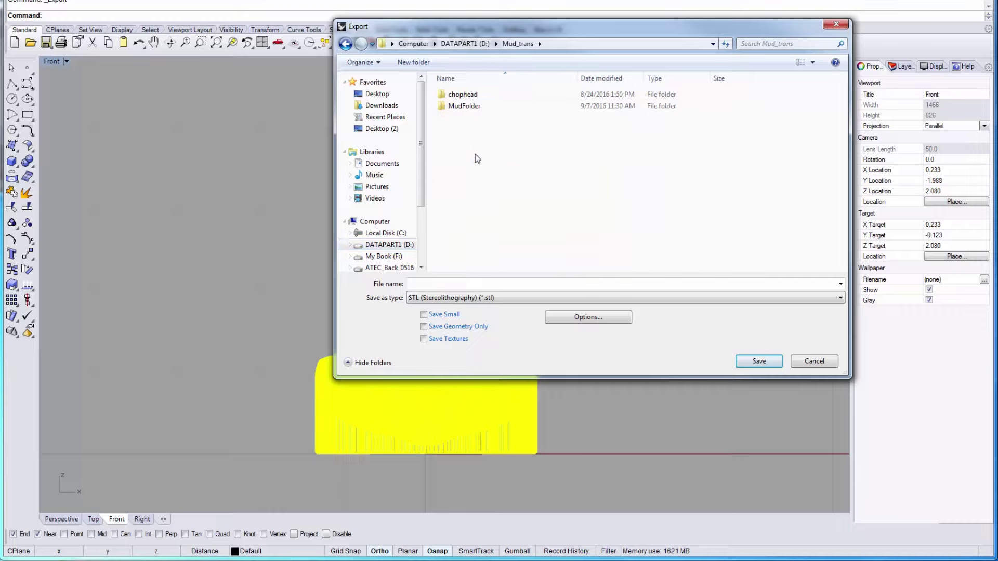
{"action": "double_click", "coordinate": [467, 107]}
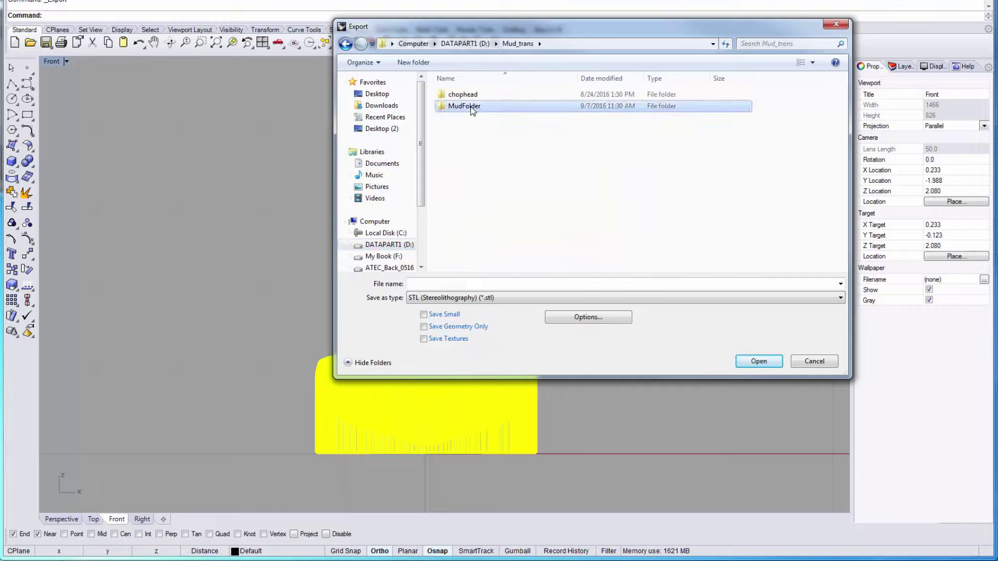
{"action": "left_click", "coordinate": [443, 284]}
{"action": "type", "text": "m"}
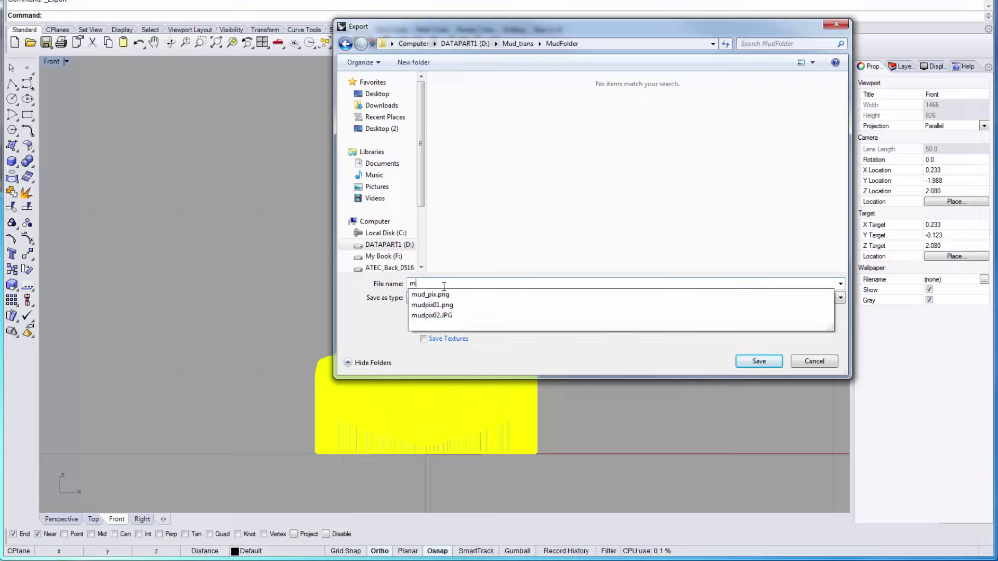
{"action": "type", "text": "udHe"}
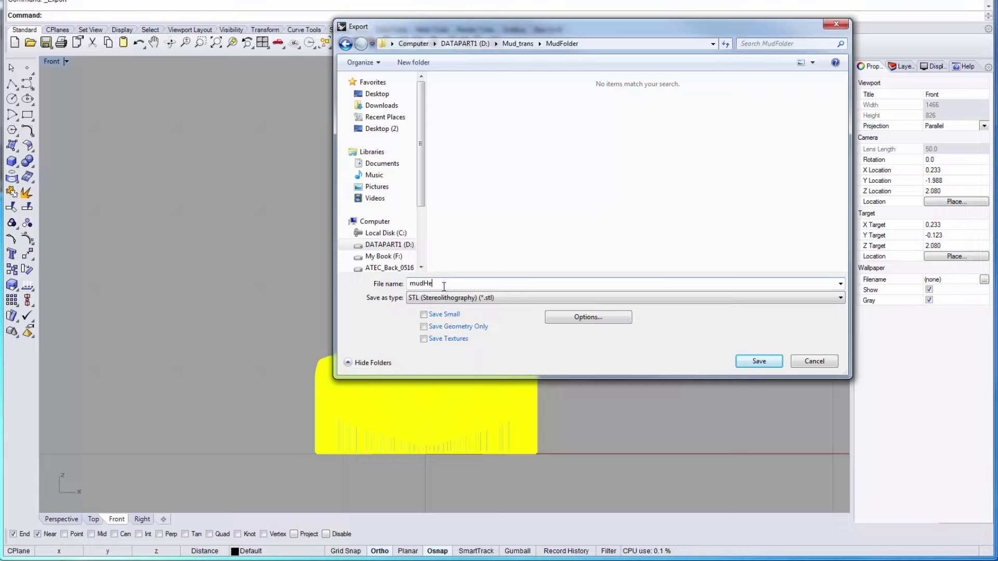
{"action": "type", "text": "ad01"}
{"action": "left_click", "coordinate": [759, 362]}
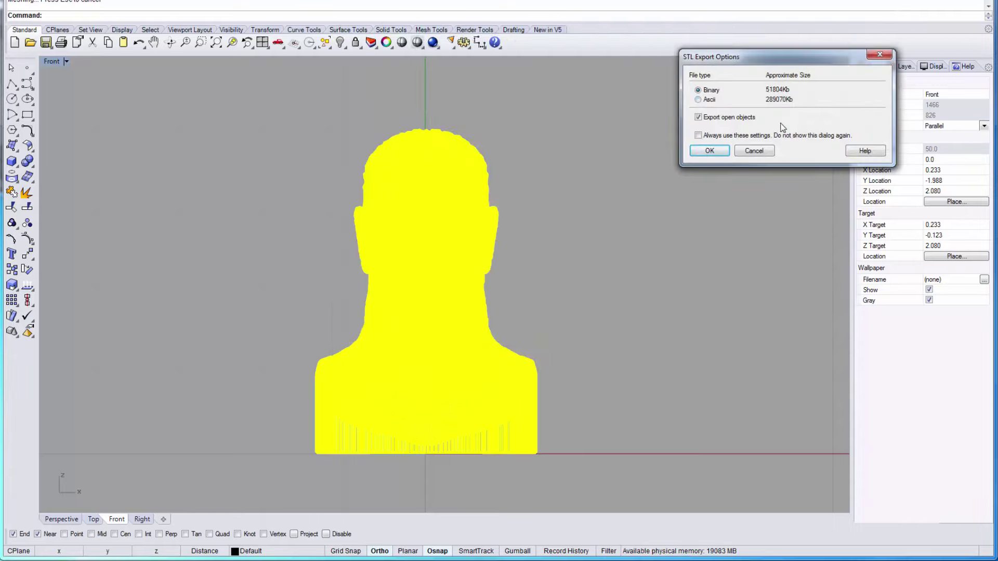
{"action": "left_click_drag", "start_coordinate": [803, 62], "coordinate": [663, 137]}
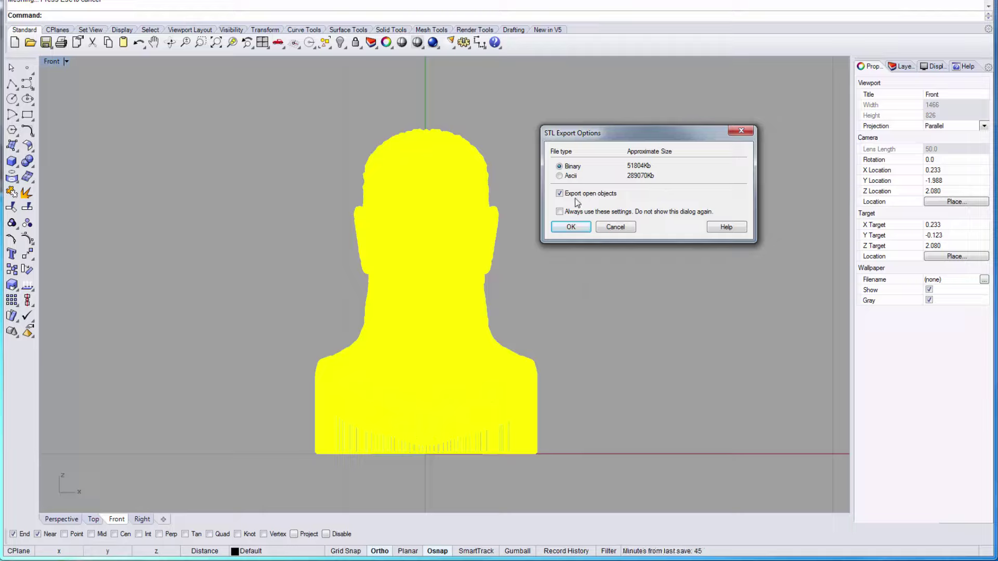
{"action": "left_click", "coordinate": [570, 228]}
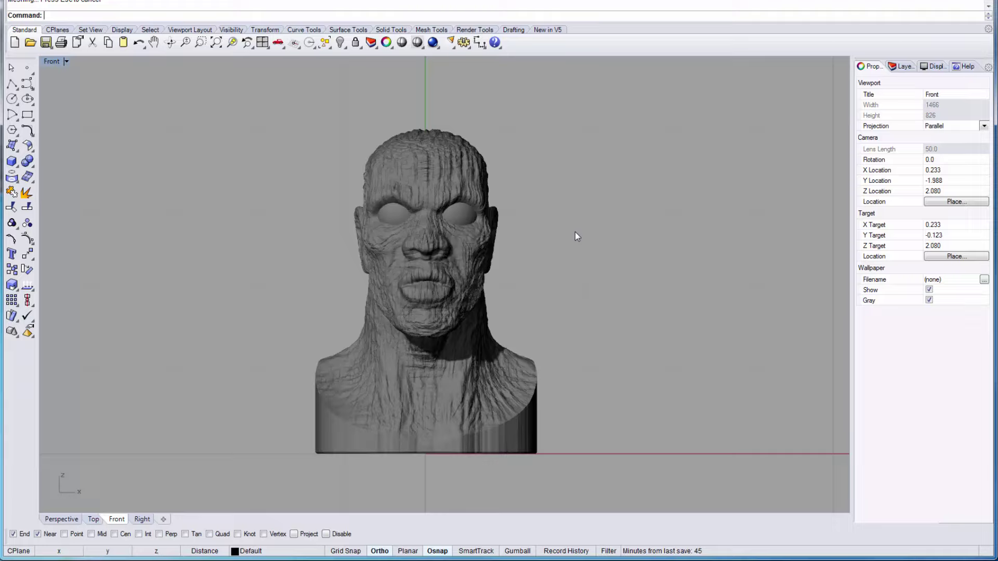